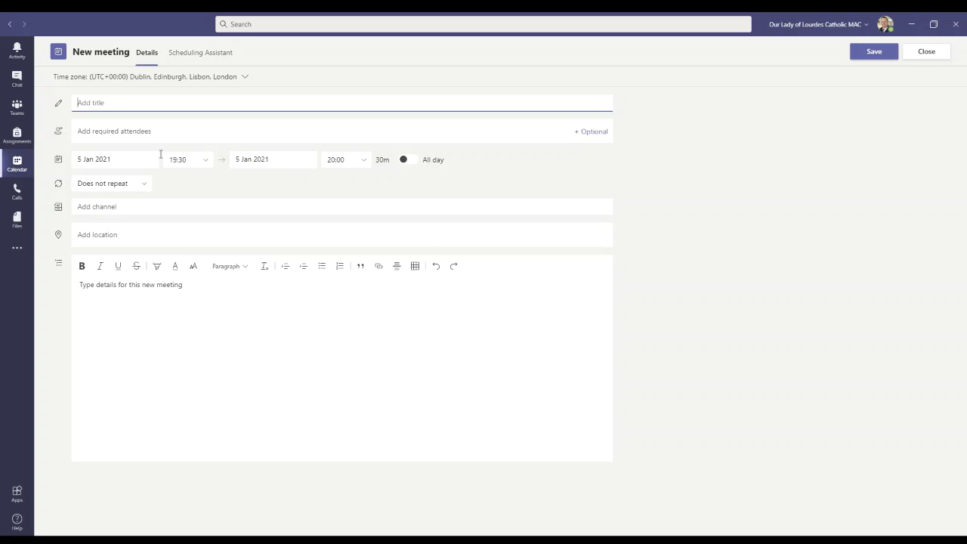
# Step: Create a new live event in the calendar titled "Test Live Event" with the details "Hello! Welcome to my event"
pyautogui.click(22, 165)
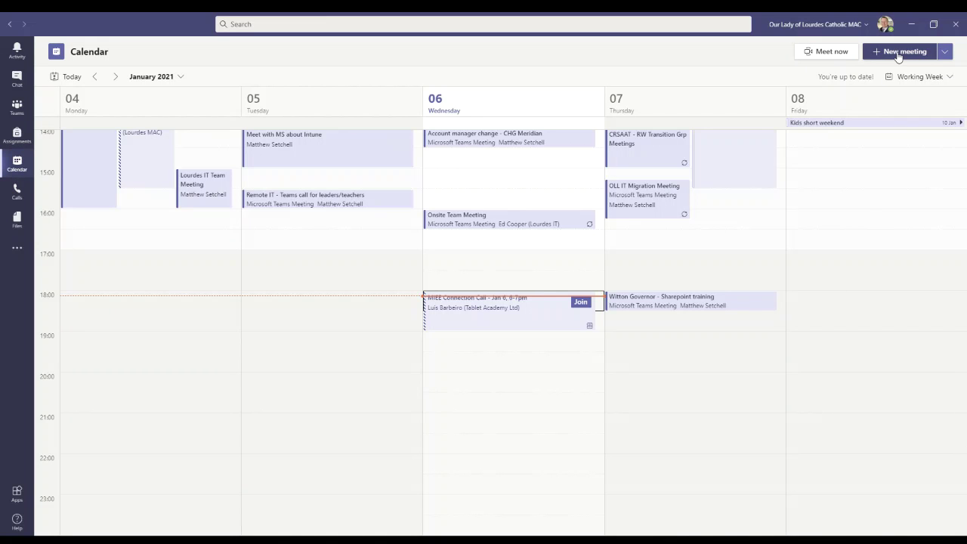
pyautogui.click(947, 53)
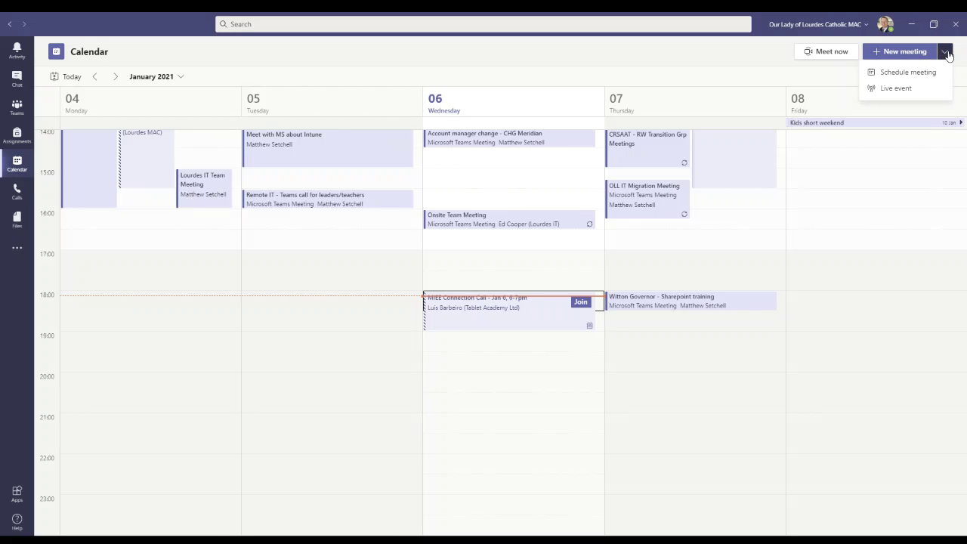
pyautogui.click(935, 90)
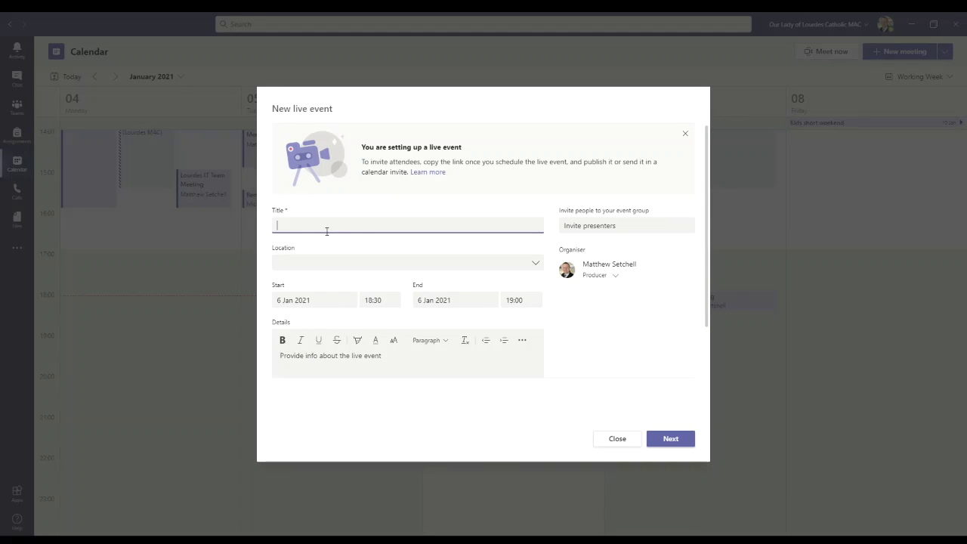
pyautogui.write('Test Live Event')
pyautogui.click(336, 371)
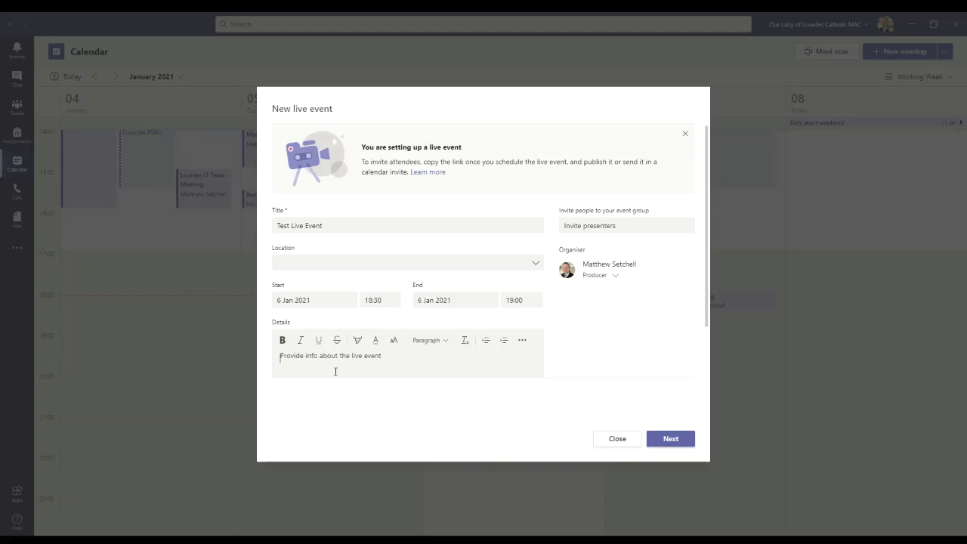
pyautogui.write('Hello! Welcome to my event')
# Step: Invite the colleague from Lourdes IT to the event group as a presenter and continue to the live event permissions
pyautogui.click(642, 229)
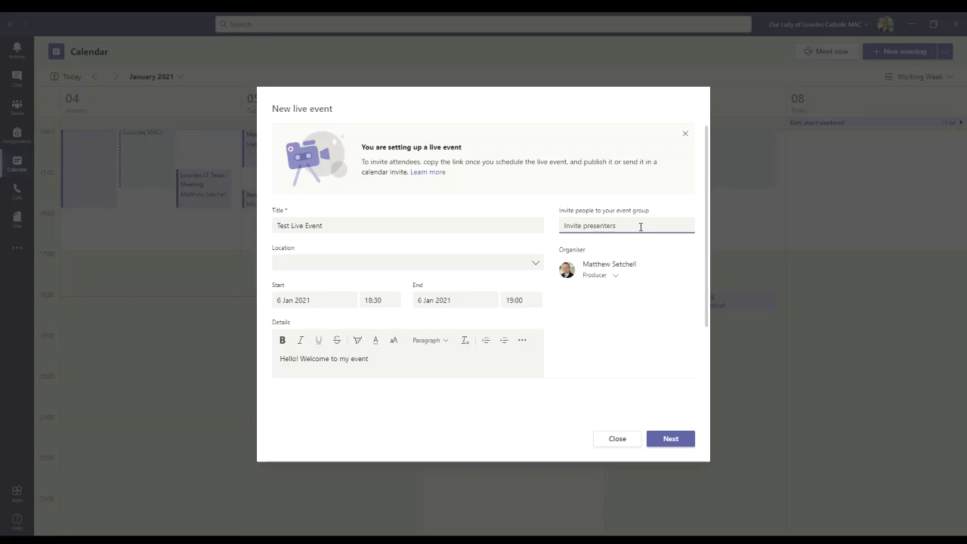
pyautogui.write('dan')
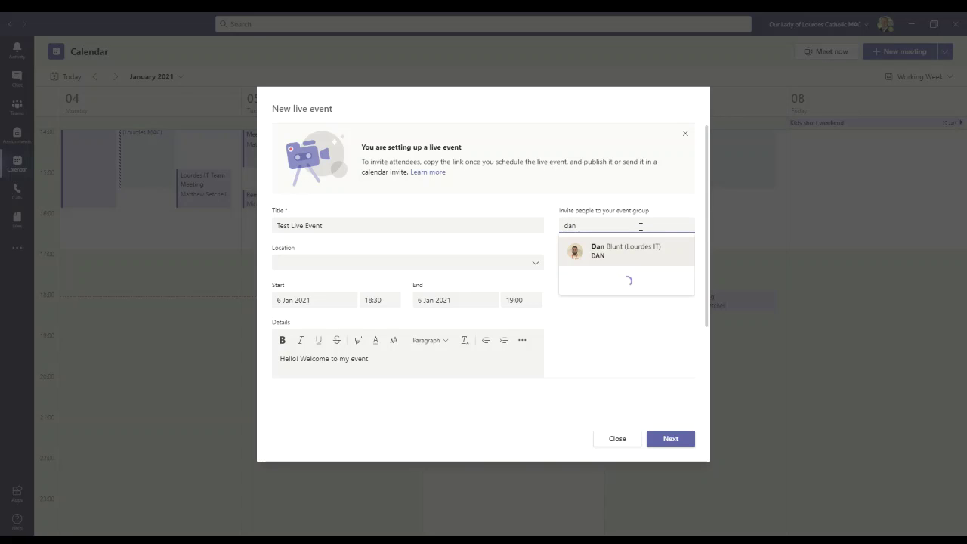
pyautogui.click(630, 253)
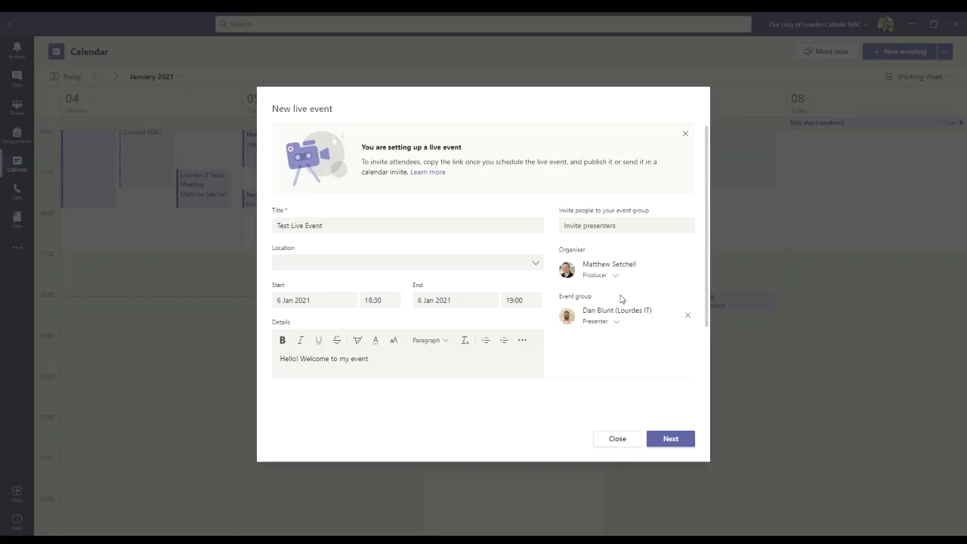
pyautogui.click(619, 322)
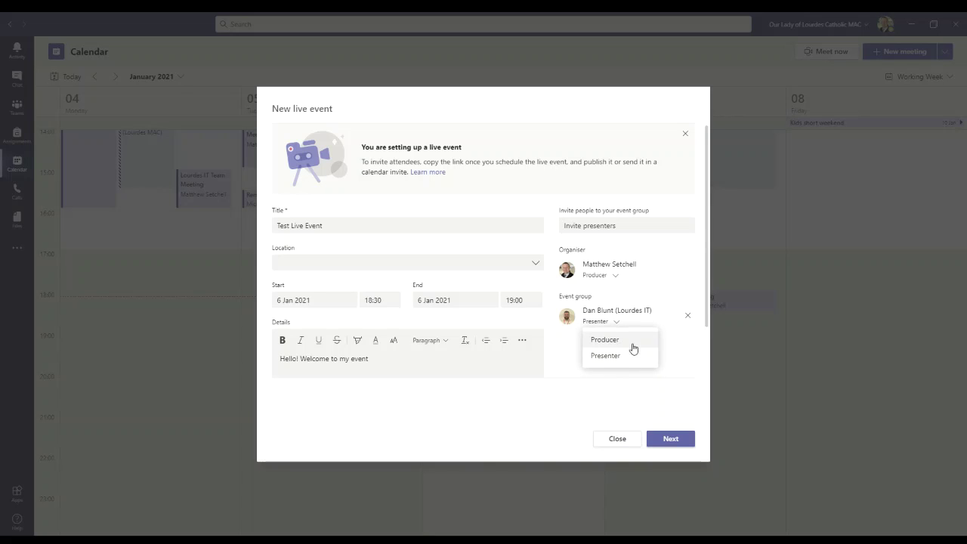
pyautogui.click(687, 402)
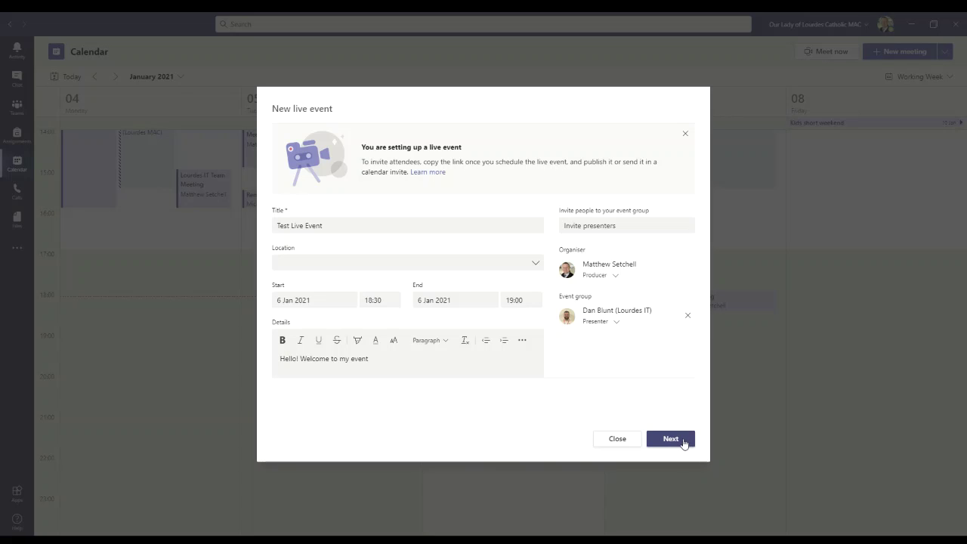
pyautogui.click(684, 442)
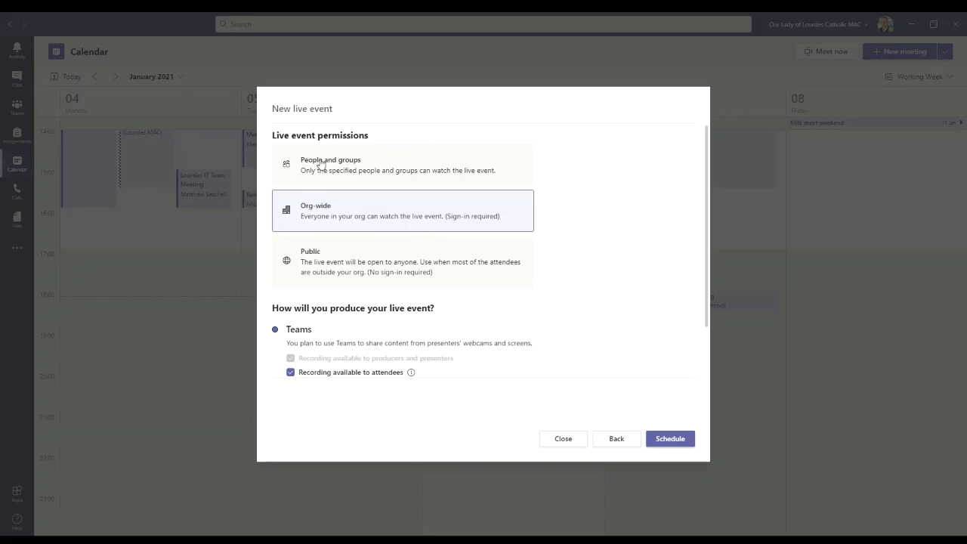
# Step: Try restricting the event to people and groups by searching for "techies", and return the permission to Org-wide
pyautogui.click(381, 167)
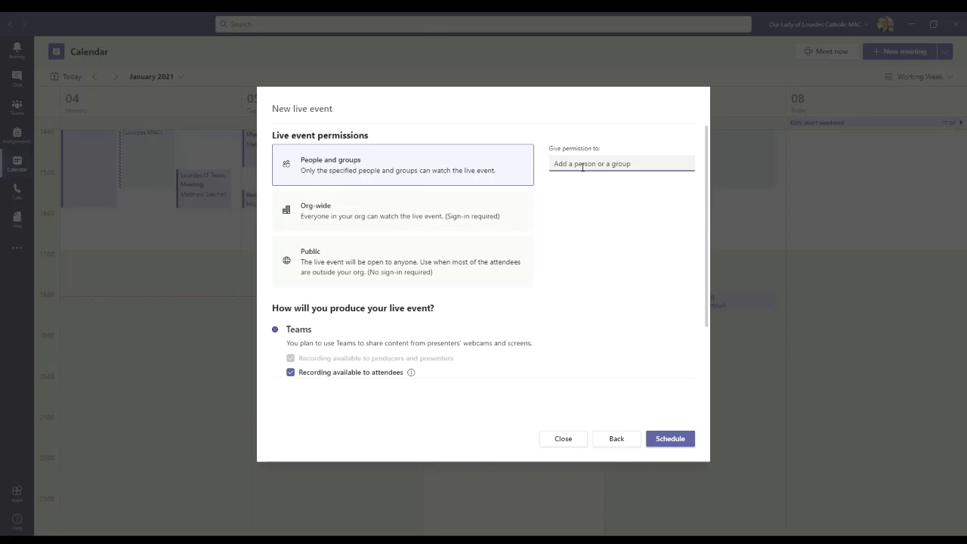
pyautogui.write('techies')
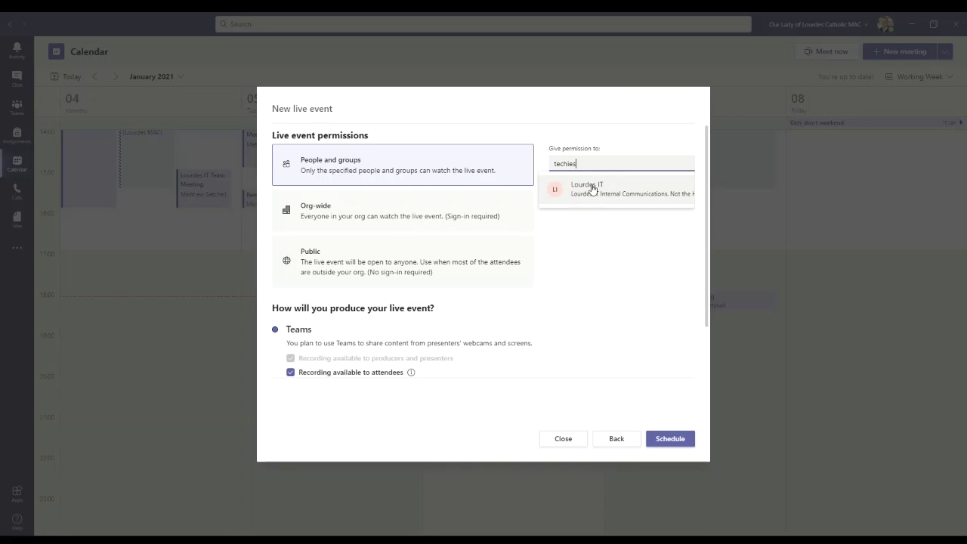
pyautogui.click(605, 239)
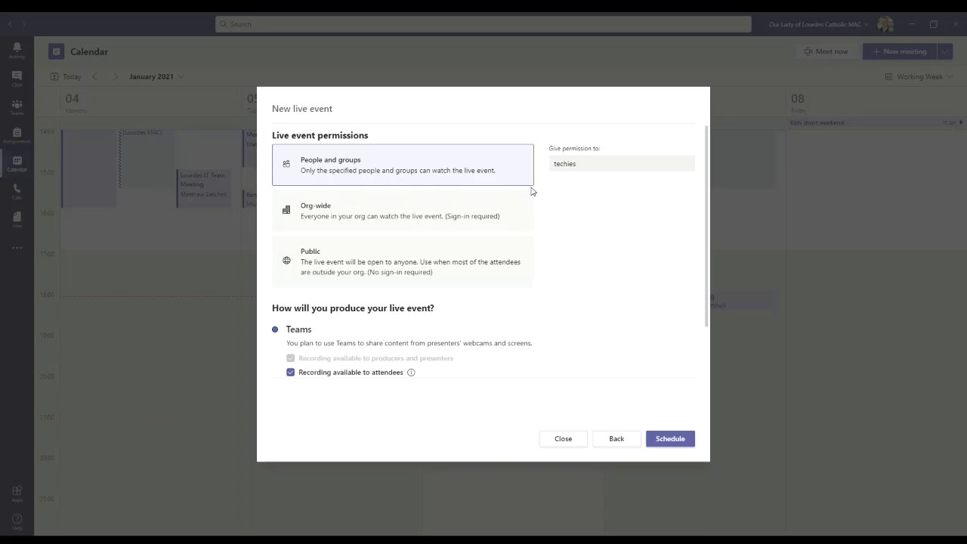
pyautogui.click(473, 215)
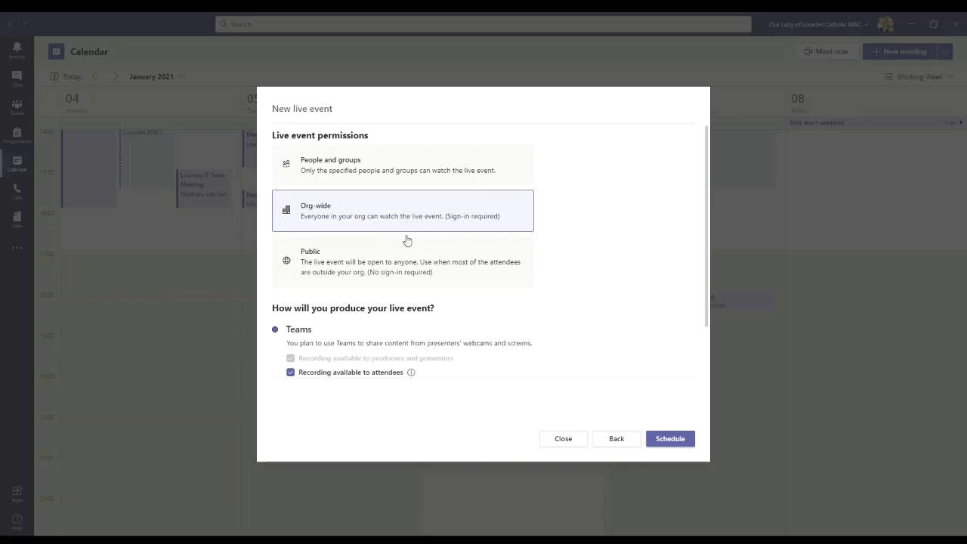
# Step: Set the live event permission to Public and check the production options for recordings
pyautogui.click(384, 263)
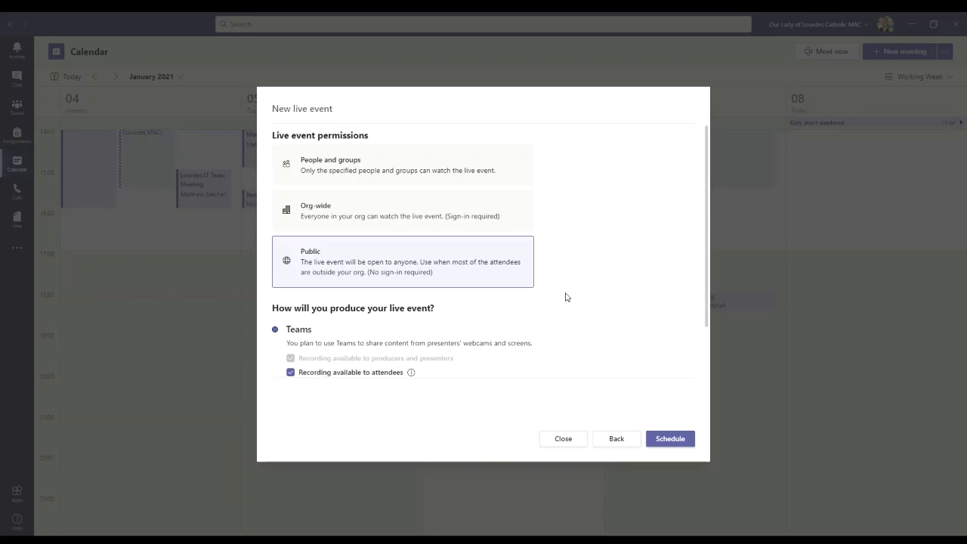
pyautogui.scroll(-1, 551, 280)
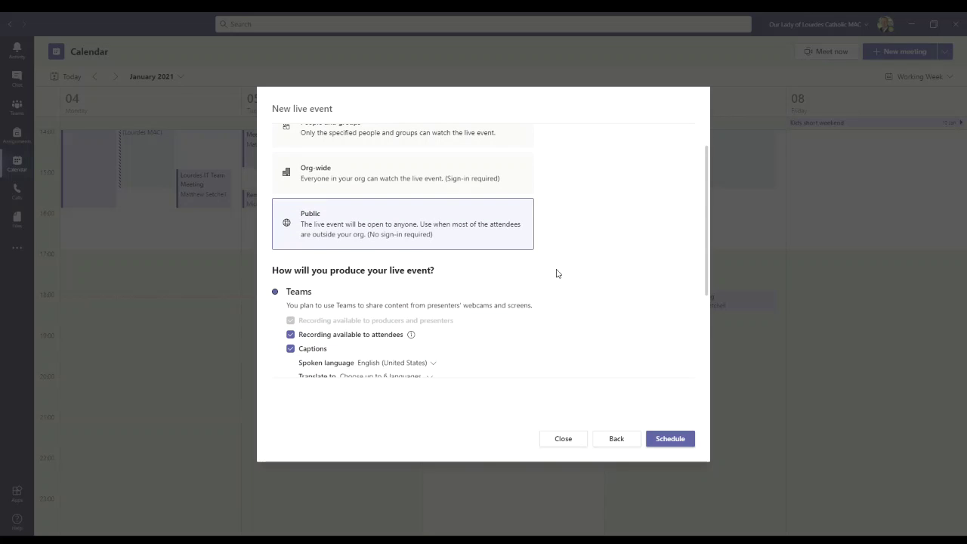
pyautogui.scroll(-2, 571, 254)
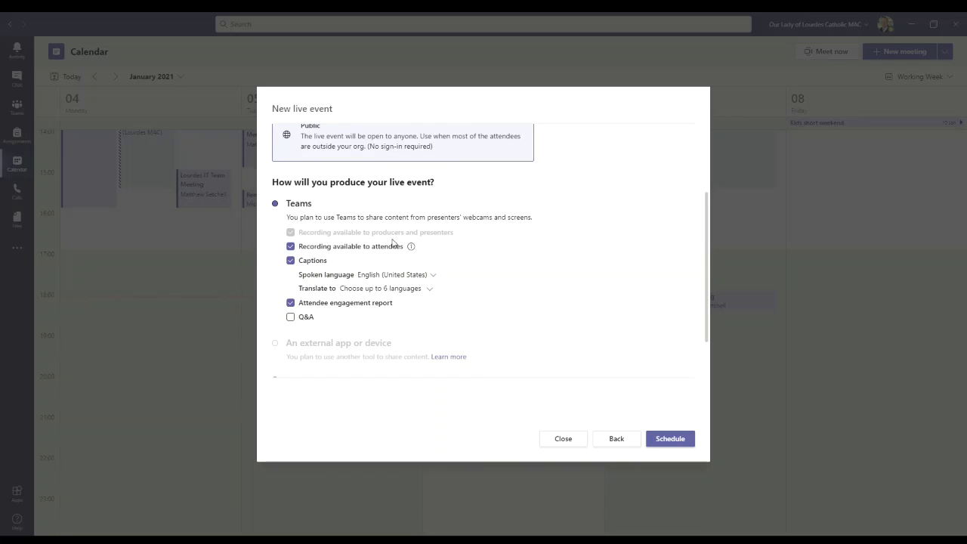
pyautogui.moveTo(415, 248)
# Step: Examine the languages offered for translating the live event captions without choosing any
pyautogui.click(432, 291)
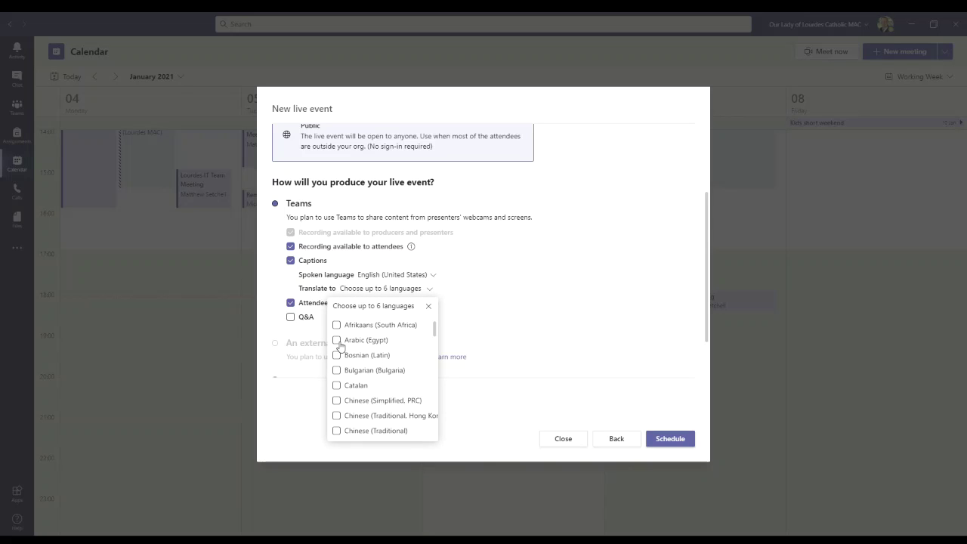
pyautogui.click(537, 289)
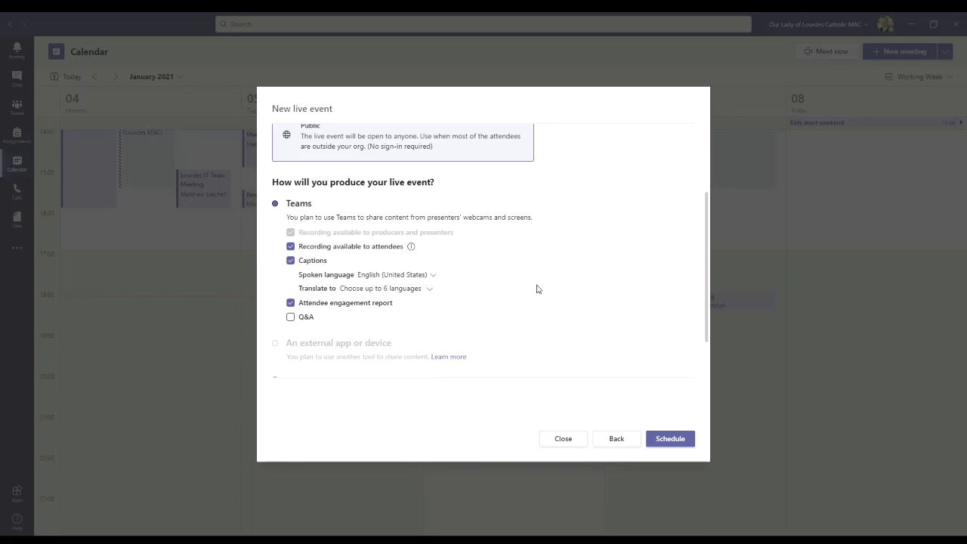
pyautogui.click(429, 288)
pyautogui.scroll(-20, 391, 389)
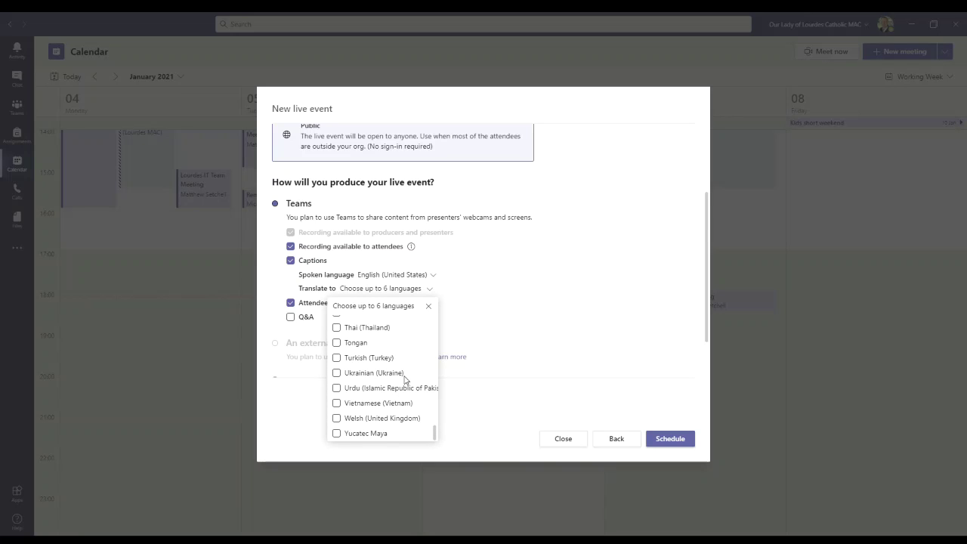
pyautogui.scroll(5, 414, 363)
pyautogui.scroll(5, 414, 366)
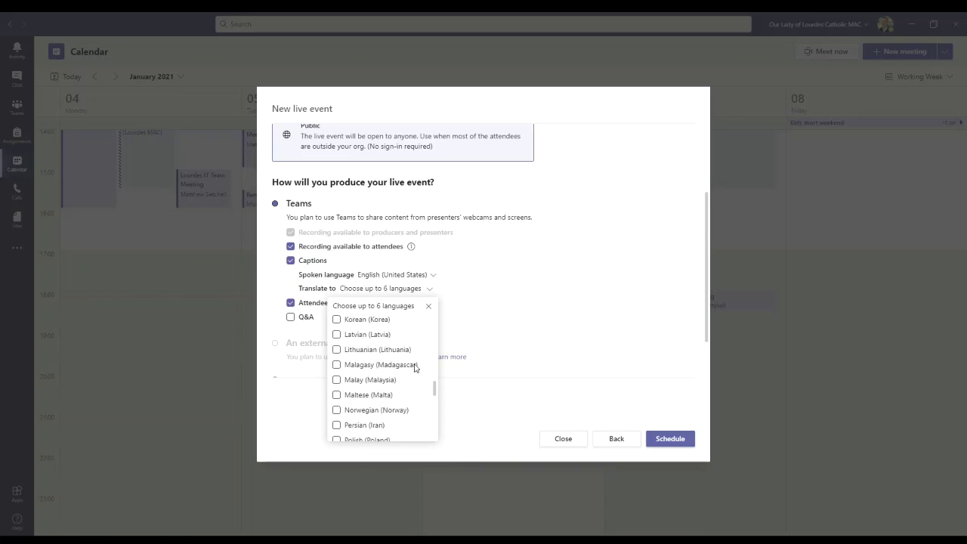
pyautogui.click(508, 295)
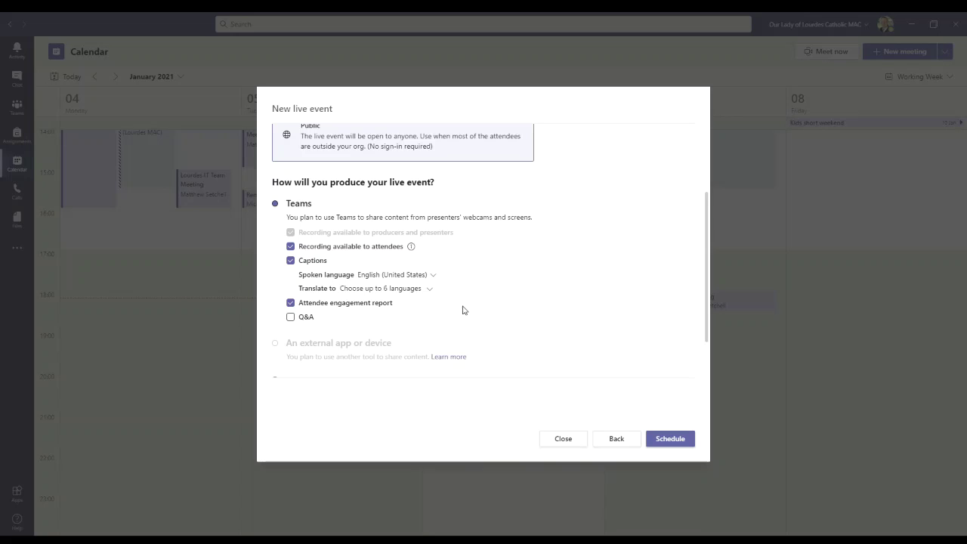
# Step: Enable Q&A for the live event, review its settings and schedule it
pyautogui.click(292, 318)
pyautogui.scroll(3, 529, 309)
pyautogui.scroll(-5, 590, 253)
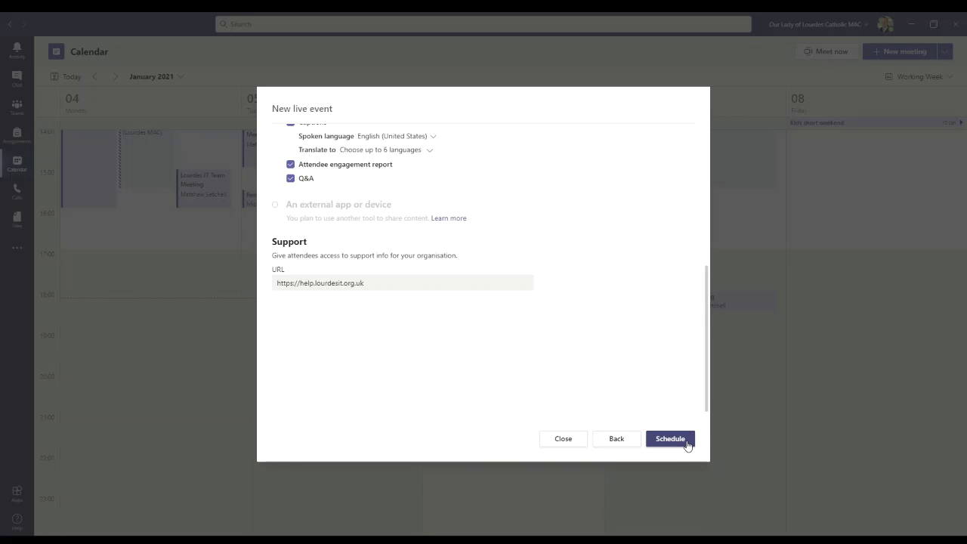
pyautogui.scroll(5, 656, 348)
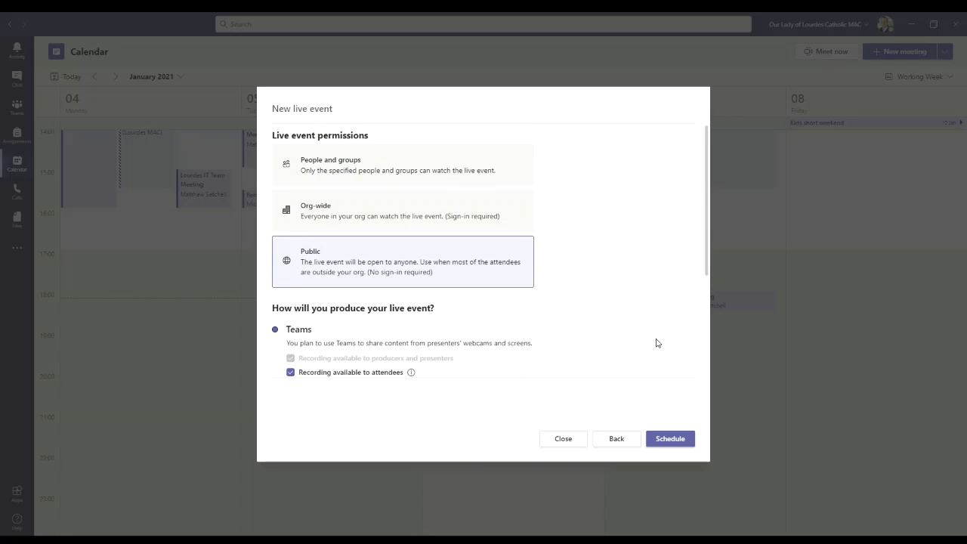
pyautogui.click(674, 439)
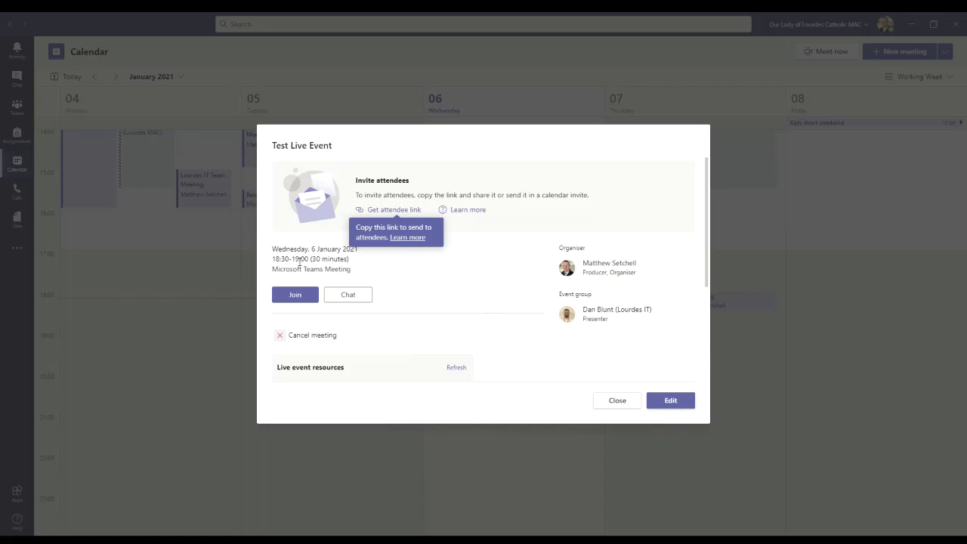
# Step: Get the attendee link for Test Live Event, review the rest of the event details and close them
pyautogui.click(485, 284)
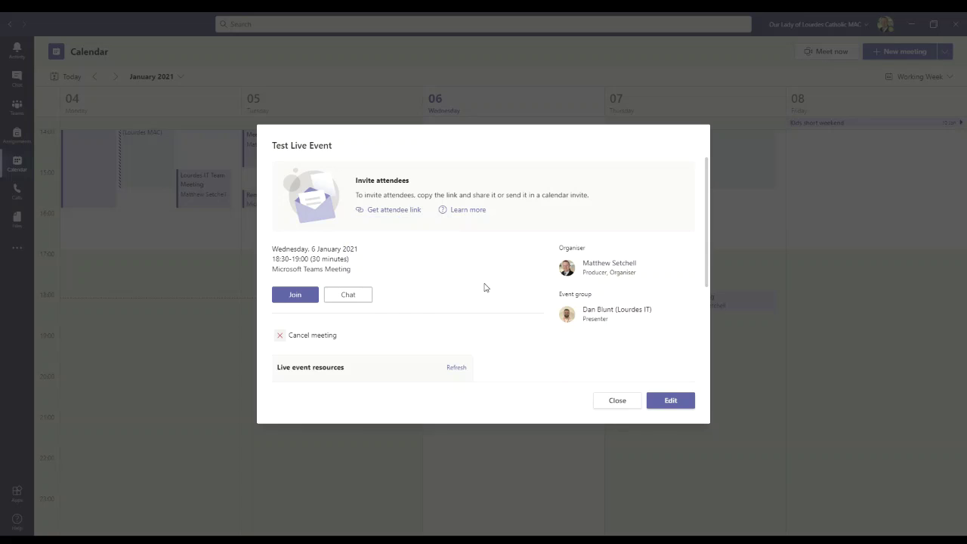
pyautogui.click(402, 216)
pyautogui.scroll(-3, 465, 263)
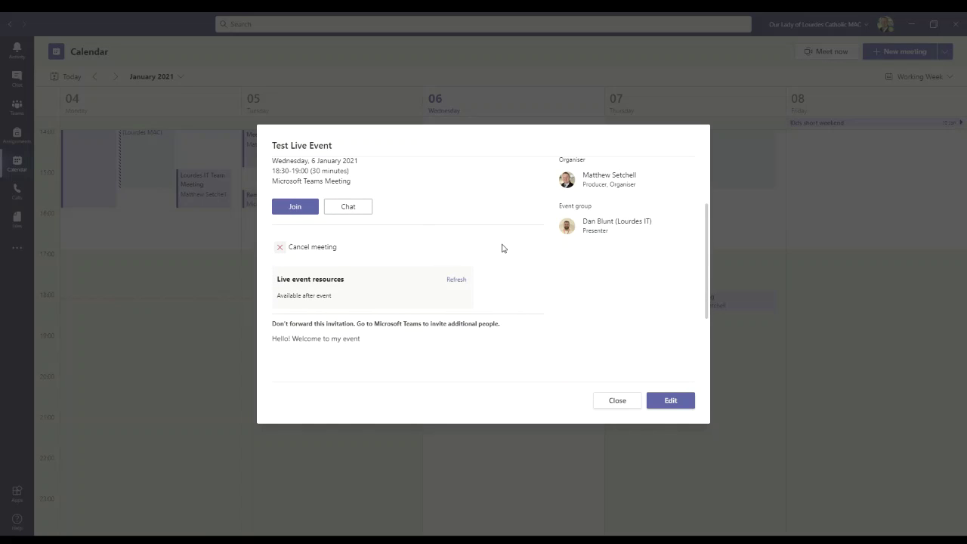
pyautogui.scroll(-3, 503, 254)
pyautogui.scroll(-1, 501, 263)
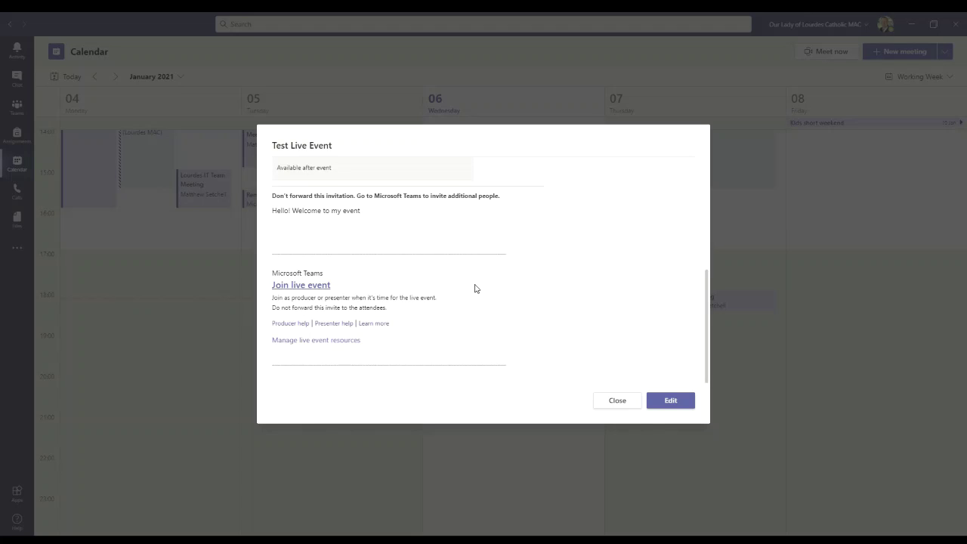
pyautogui.scroll(5, 475, 291)
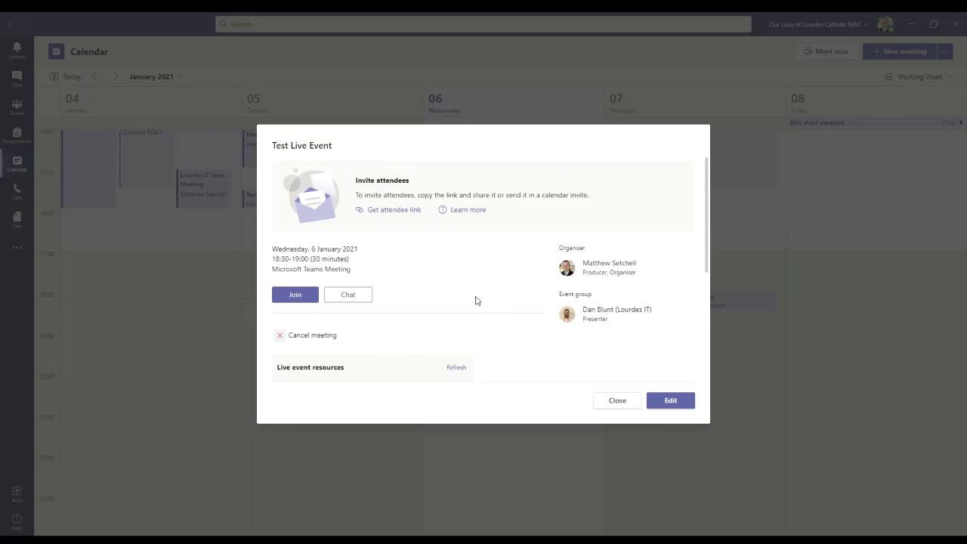
pyautogui.click(619, 400)
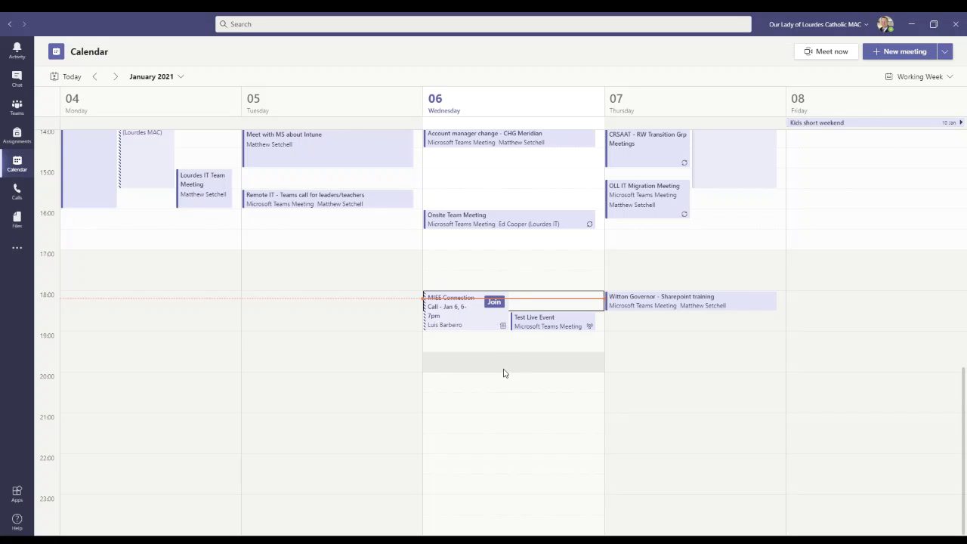
# Step: Open Test Live Event from the 6 January calendar and join it as producer with the camera on and microphone muted
pyautogui.click(567, 328)
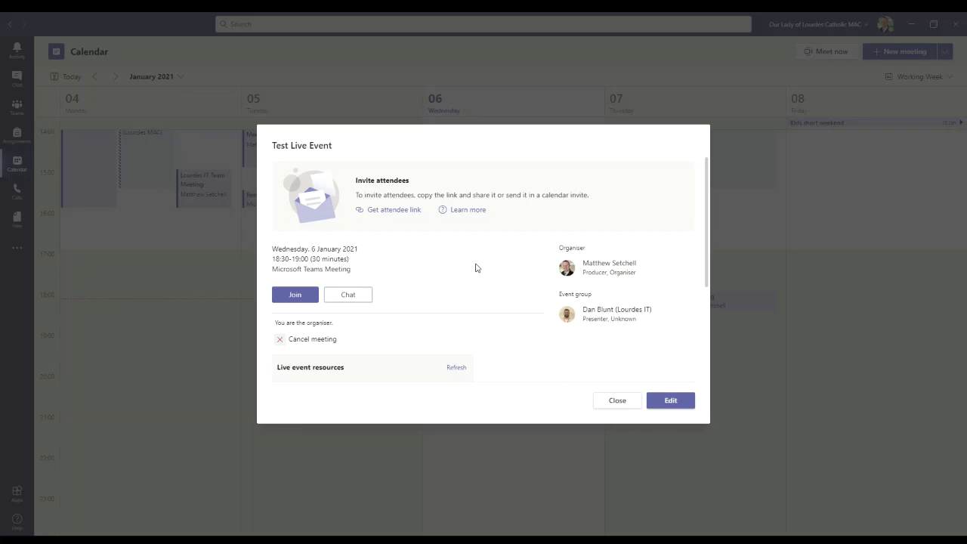
pyautogui.scroll(-2, 476, 267)
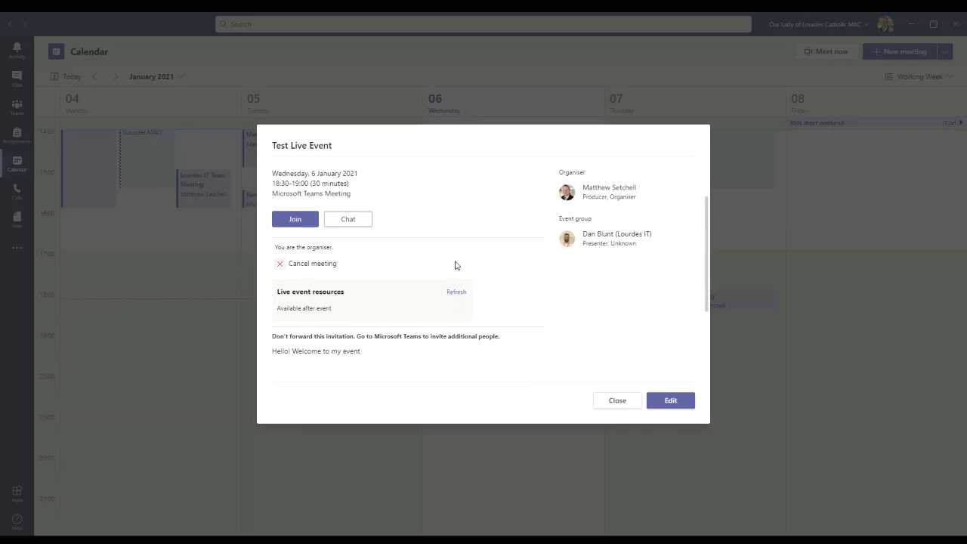
pyautogui.click(295, 221)
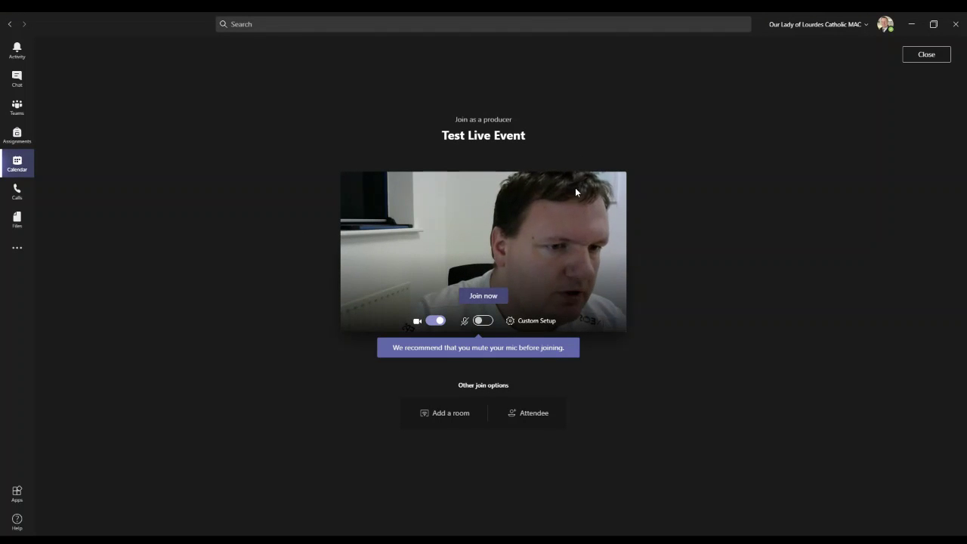
pyautogui.click(487, 297)
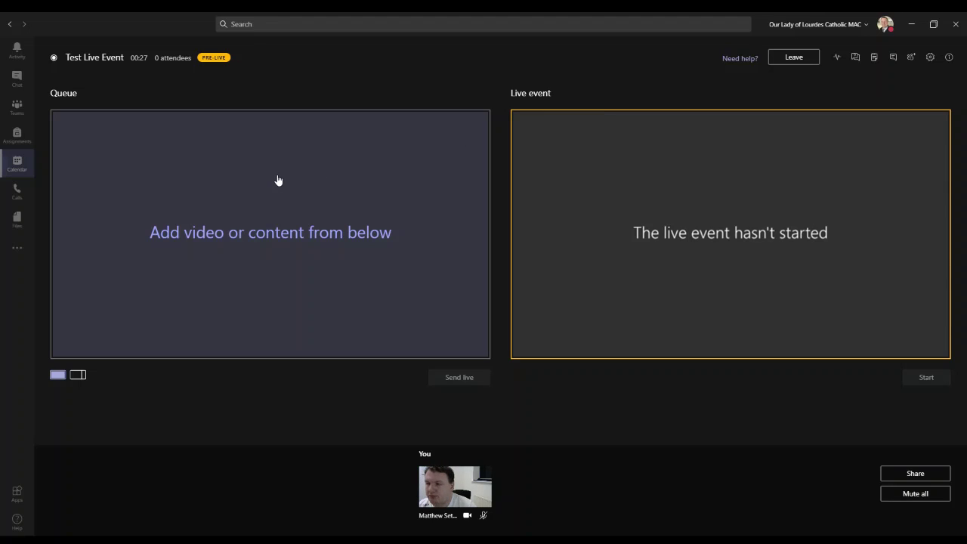
# Step: Examine the health and performance metrics of the live event
pyautogui.click(837, 57)
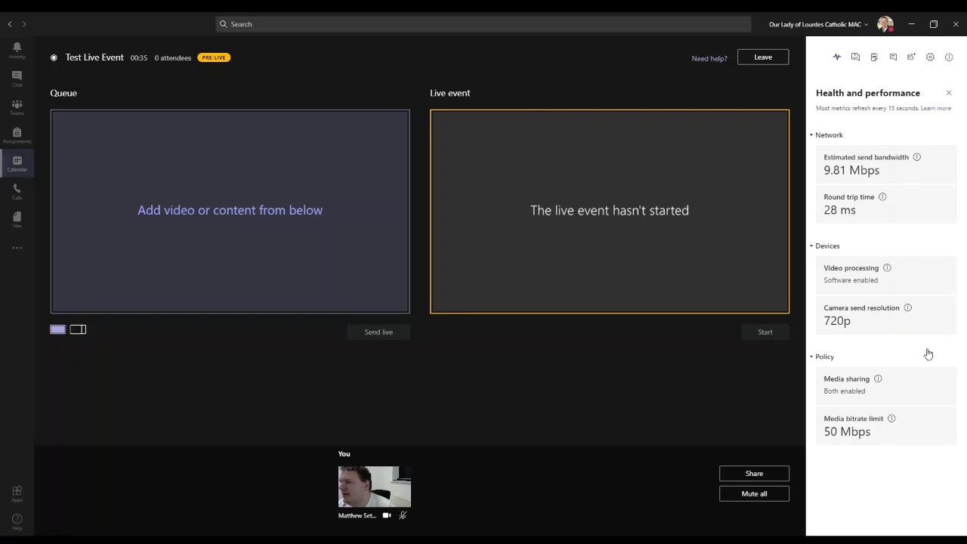
# Step: Publish the announcement "Hello, this event starts shortly" in the live event Q&A
pyautogui.click(857, 57)
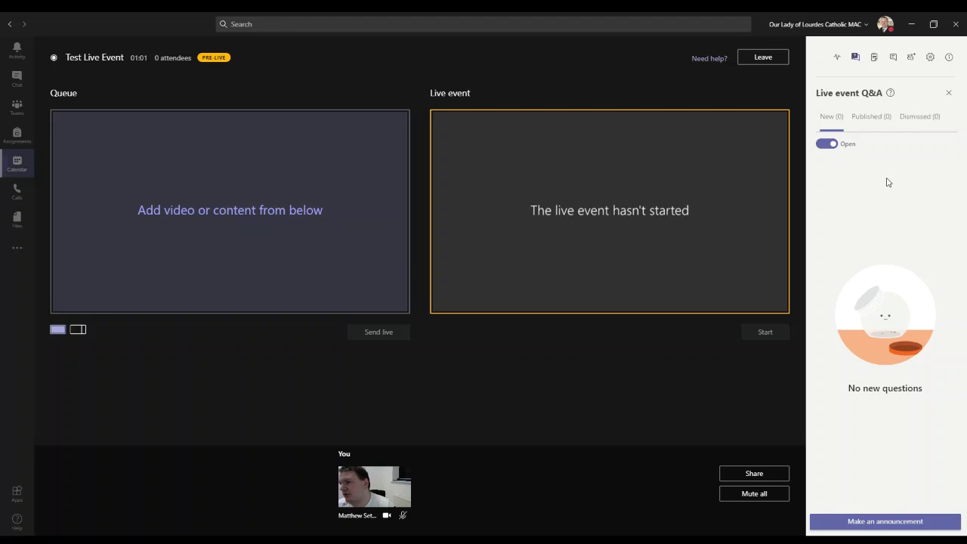
pyautogui.click(870, 118)
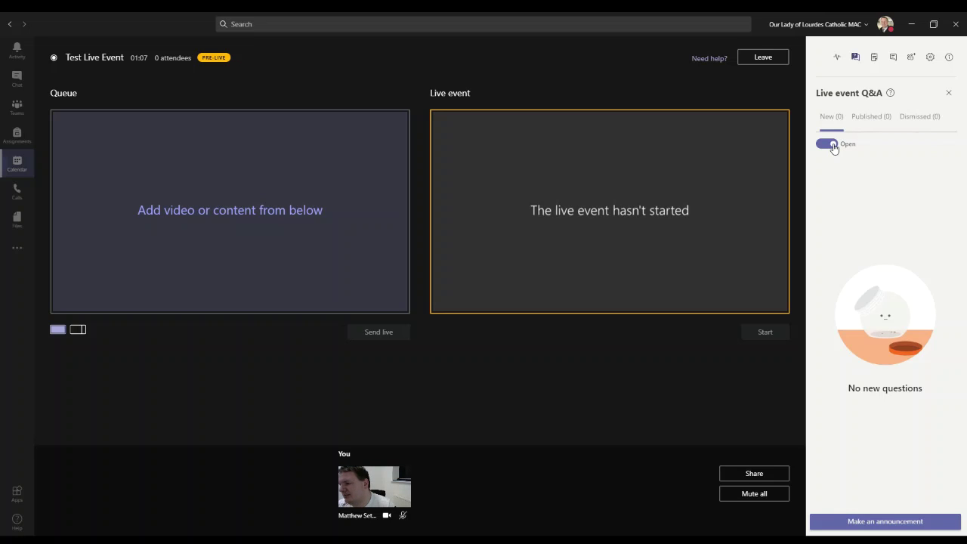
pyautogui.click(896, 520)
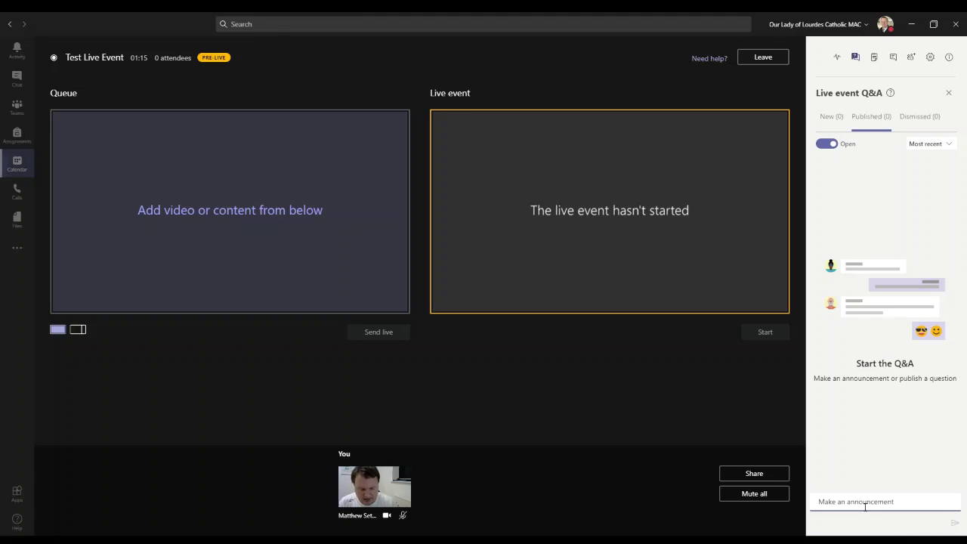
pyautogui.write('Hello, this even')
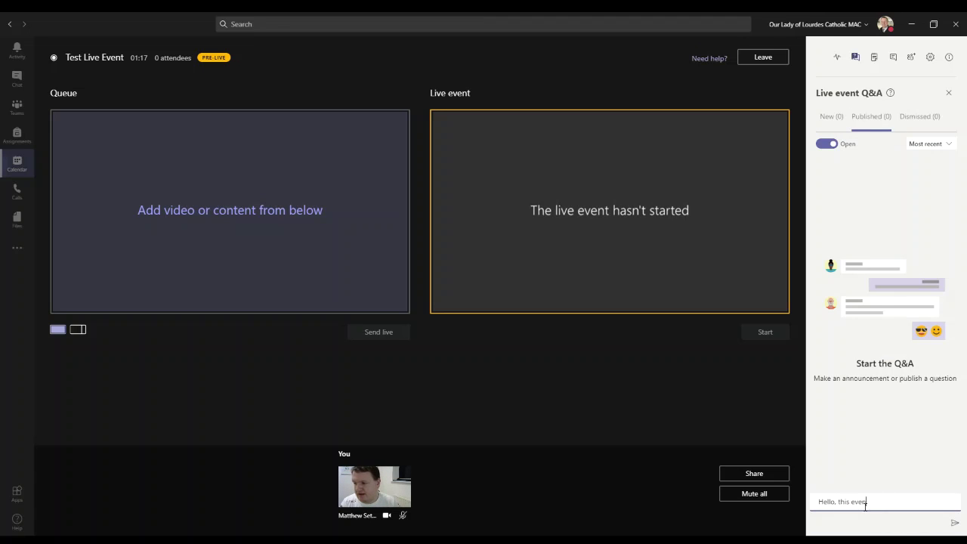
pyautogui.write('t starts shortly')
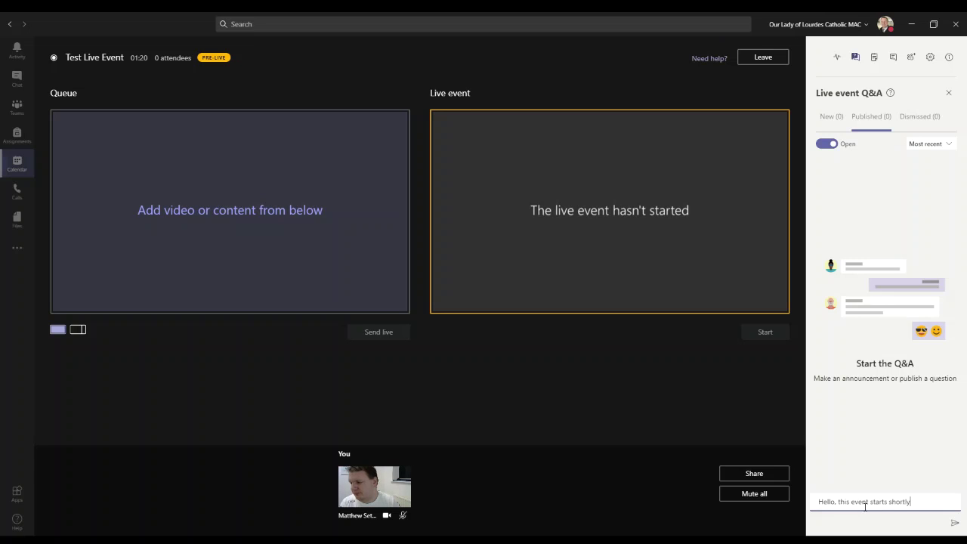
pyautogui.press('Return')
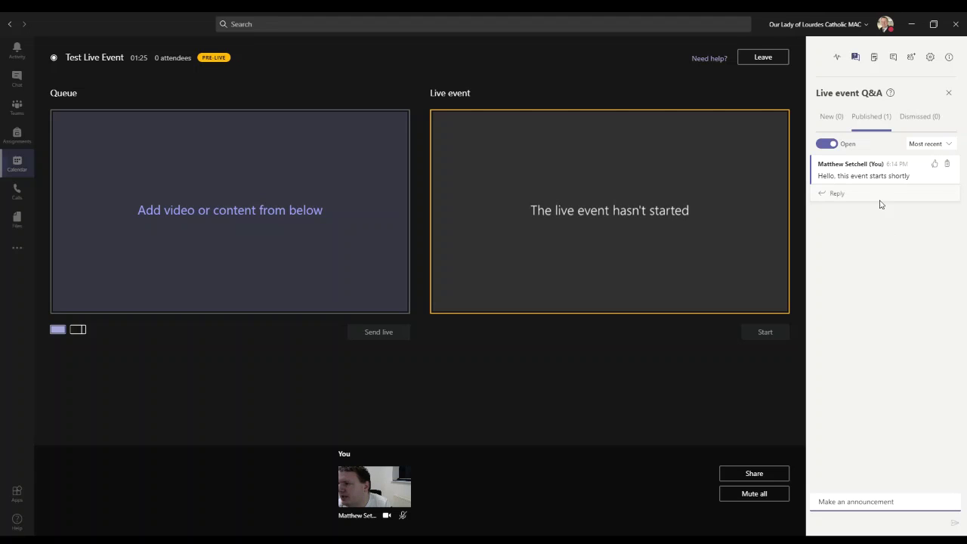
# Step: Look over the live event's meeting notes, meeting chat and list of people
pyautogui.click(879, 60)
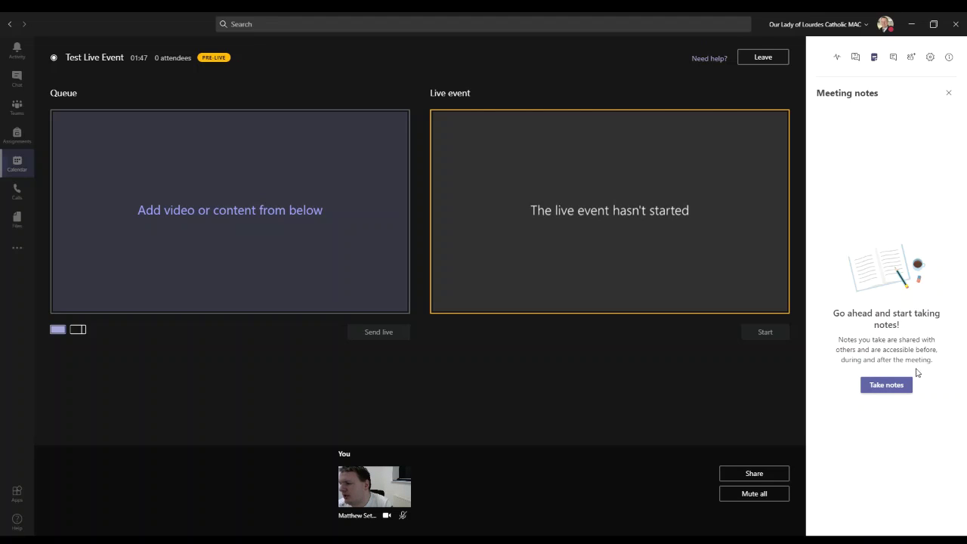
pyautogui.click(895, 61)
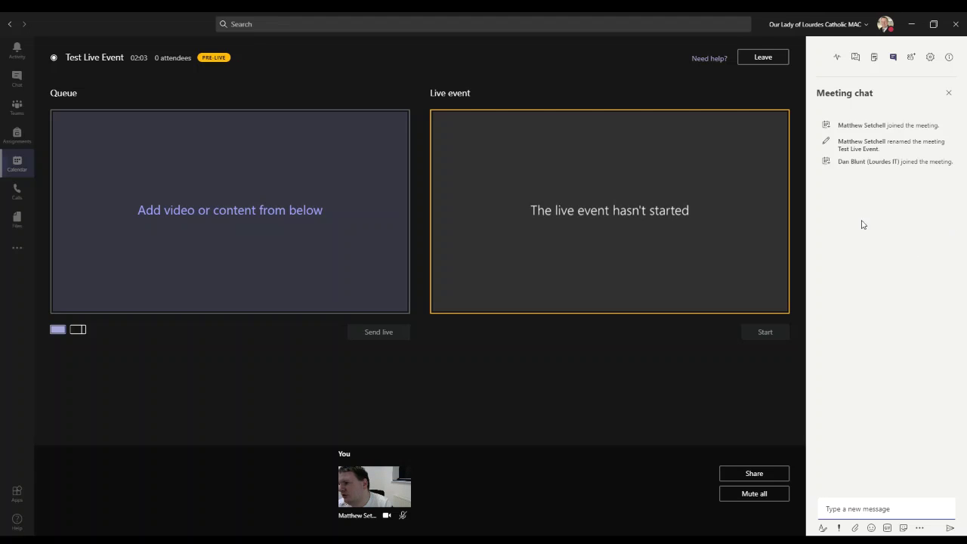
pyautogui.click(912, 59)
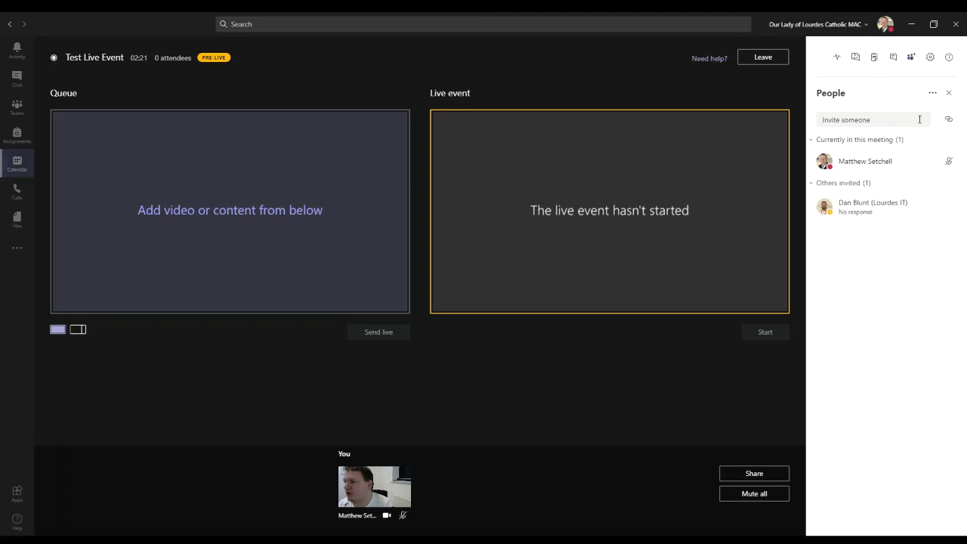
# Step: Review the device and live event settings, view the meeting details and close them
pyautogui.click(931, 59)
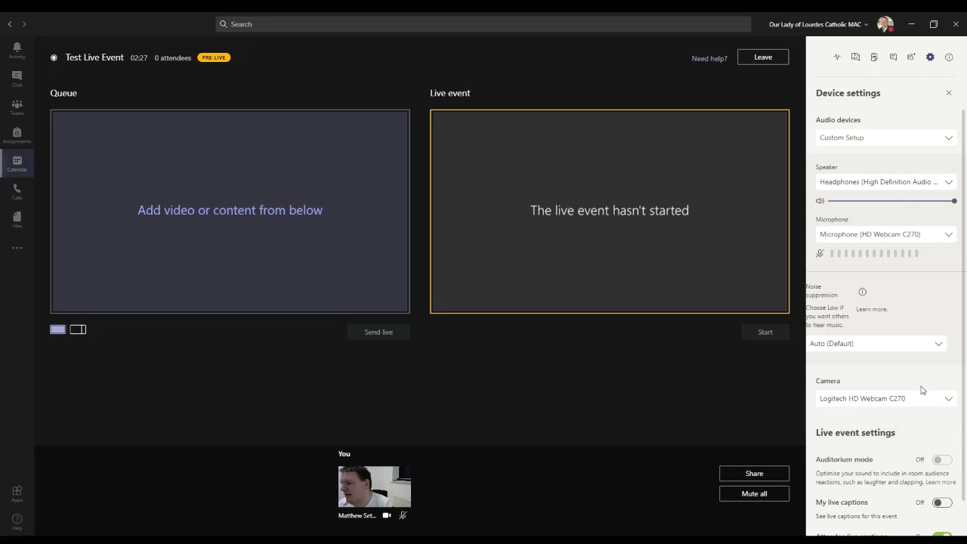
pyautogui.scroll(-2, 924, 389)
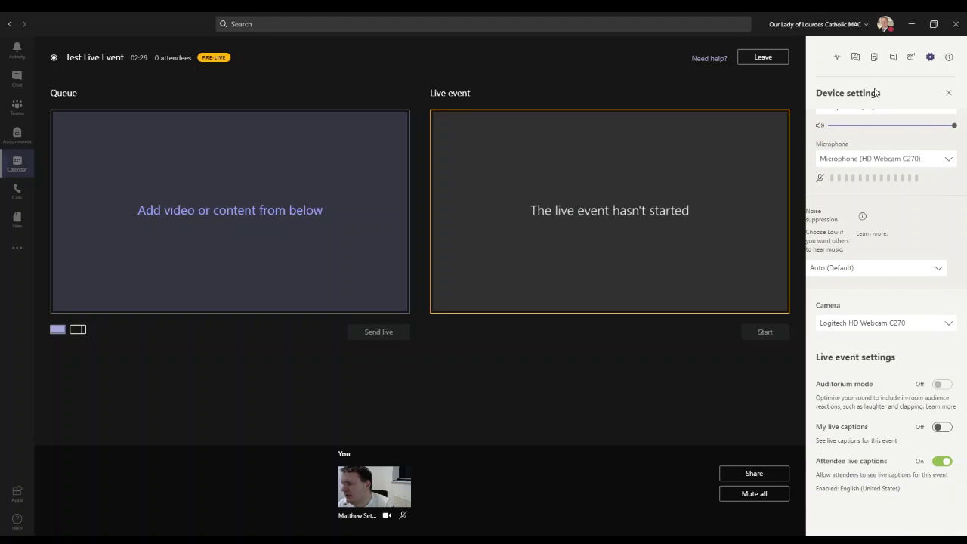
pyautogui.scroll(2, 903, 195)
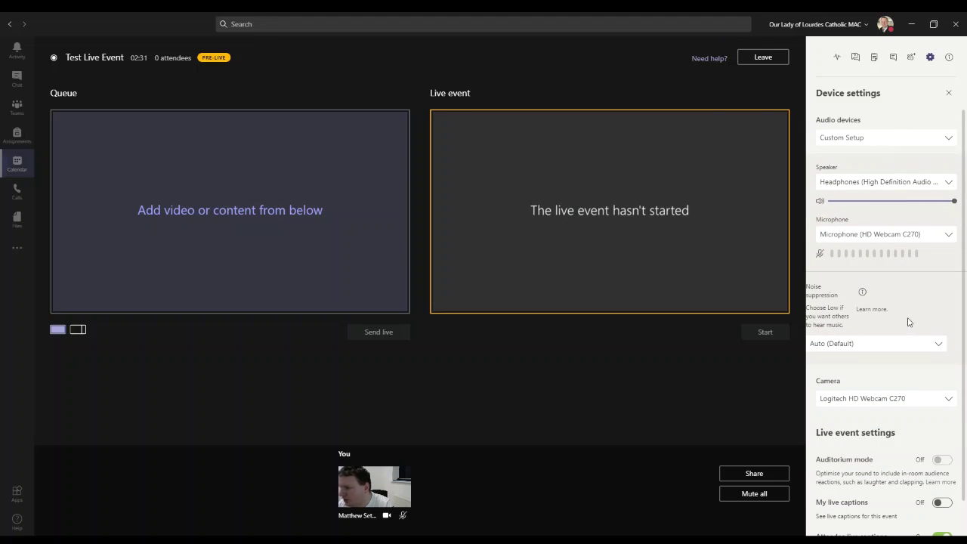
pyautogui.scroll(-2, 914, 323)
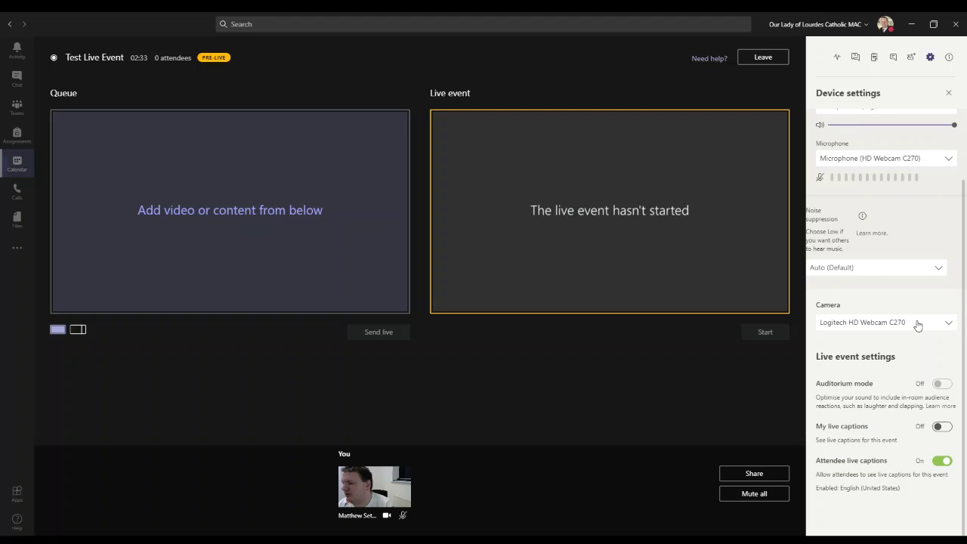
pyautogui.scroll(2, 937, 232)
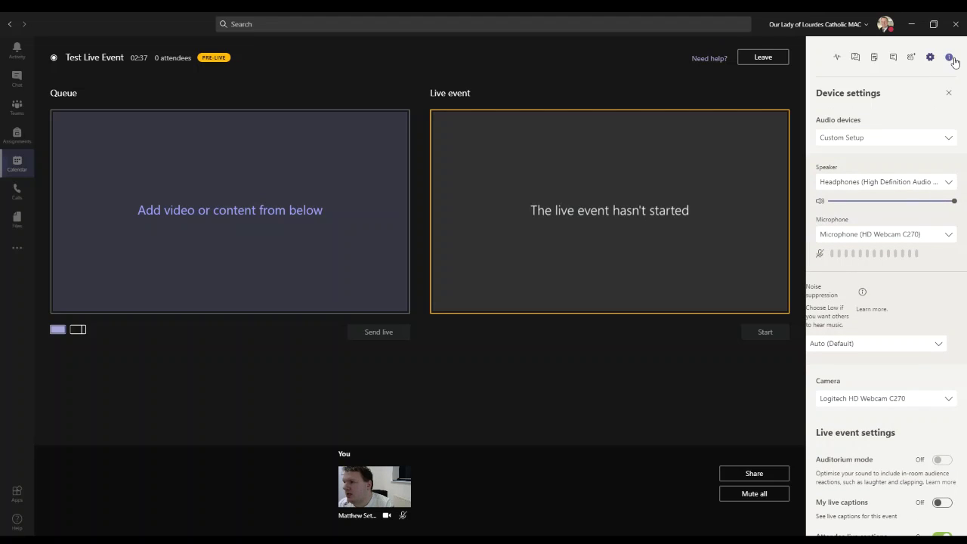
pyautogui.click(950, 58)
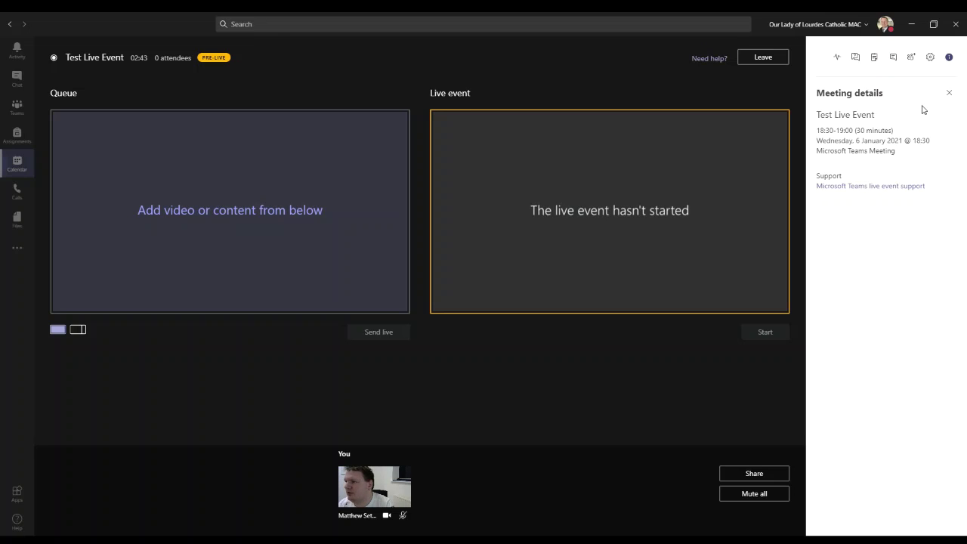
pyautogui.click(950, 93)
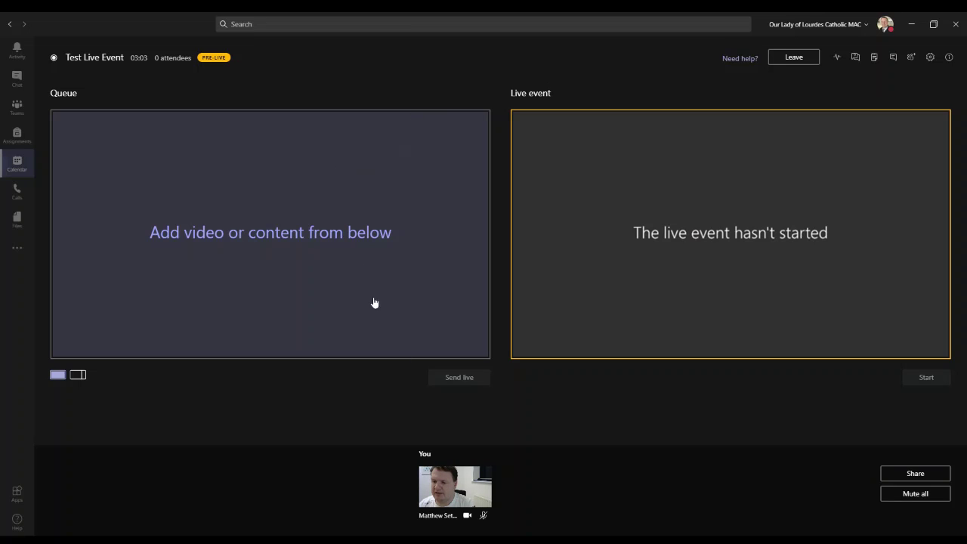
# Step: Queue the producer's webcam in the content-plus-video layout and share the new browser tab window as its content
pyautogui.click(453, 491)
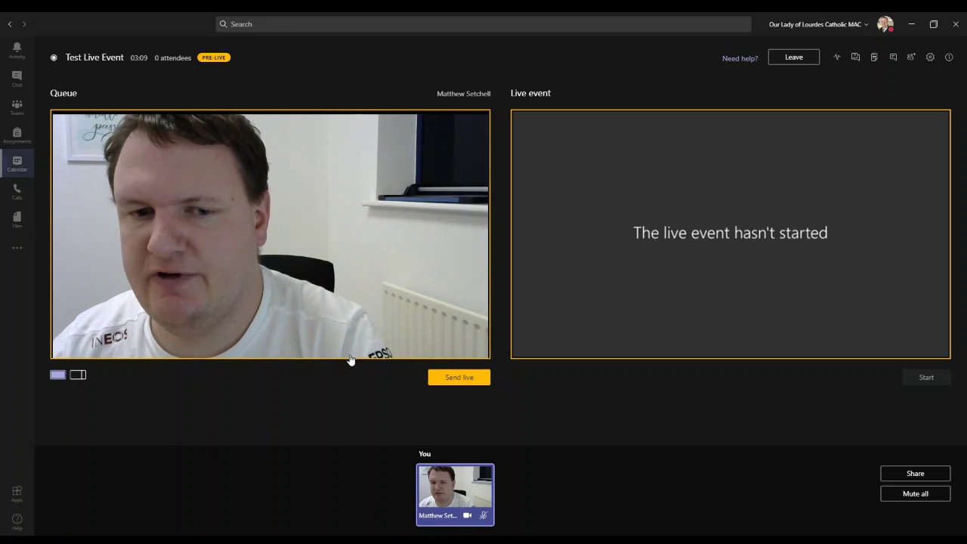
pyautogui.click(79, 375)
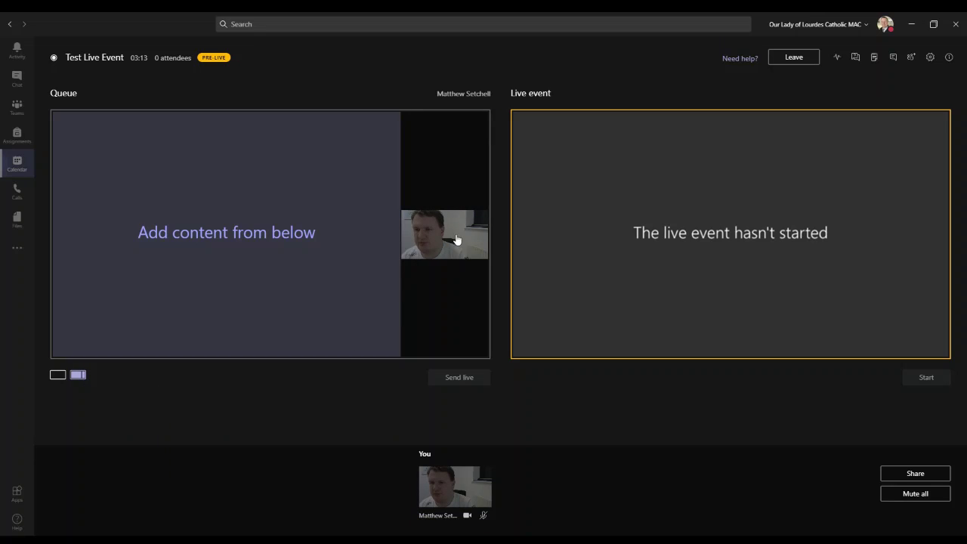
pyautogui.click(907, 474)
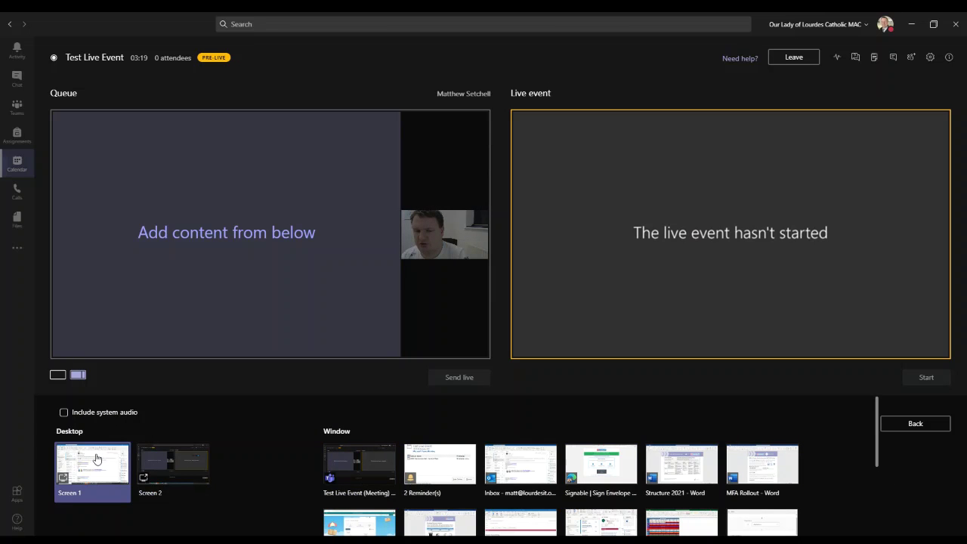
pyautogui.scroll(-1, 438, 461)
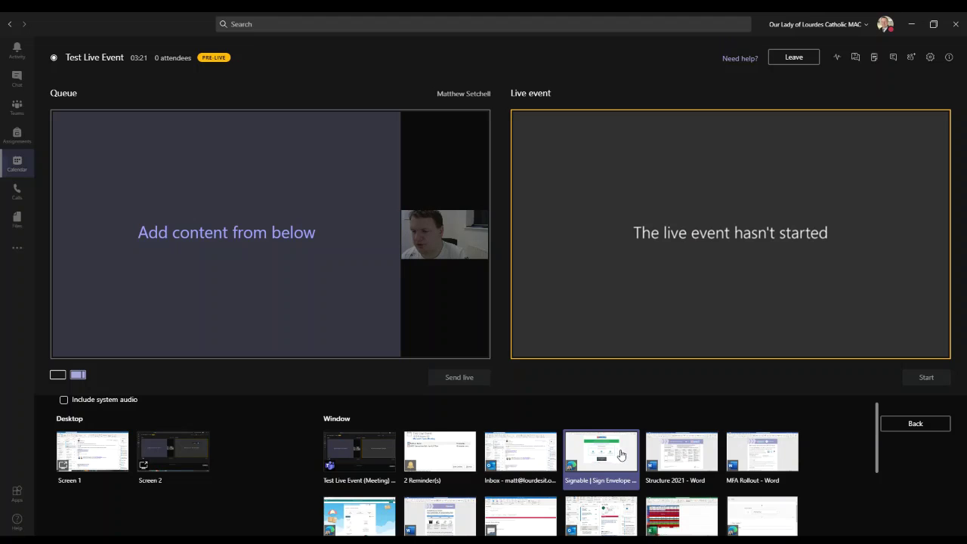
pyautogui.scroll(-3, 842, 464)
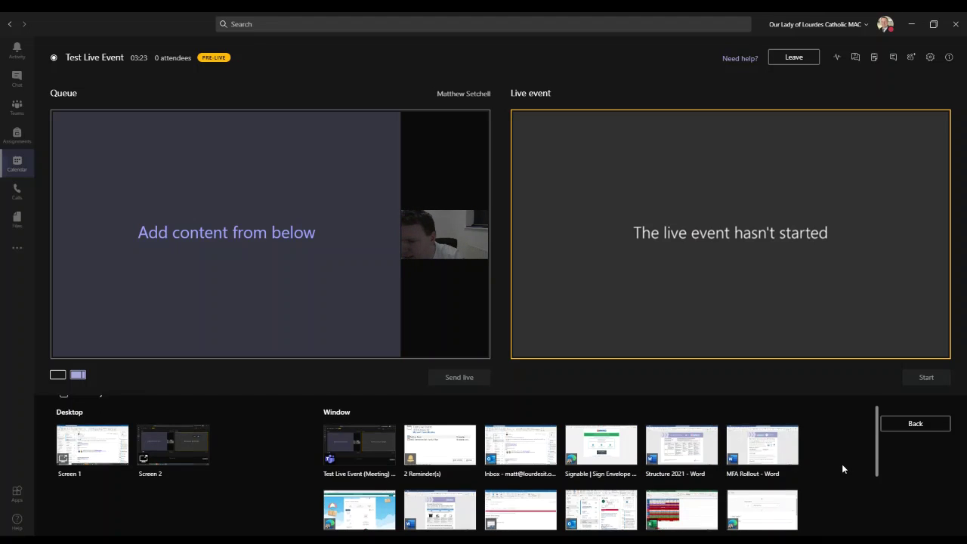
pyautogui.scroll(-8, 843, 469)
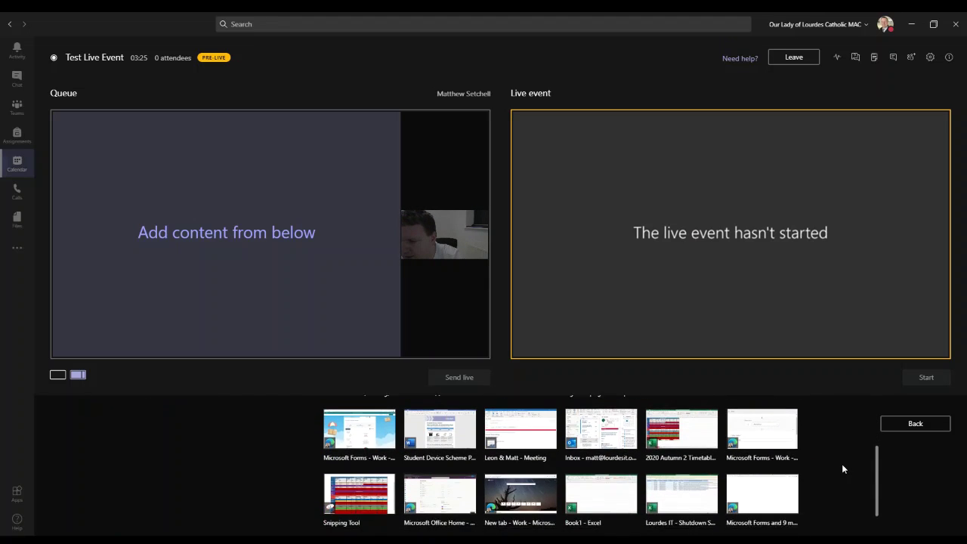
pyautogui.click(510, 440)
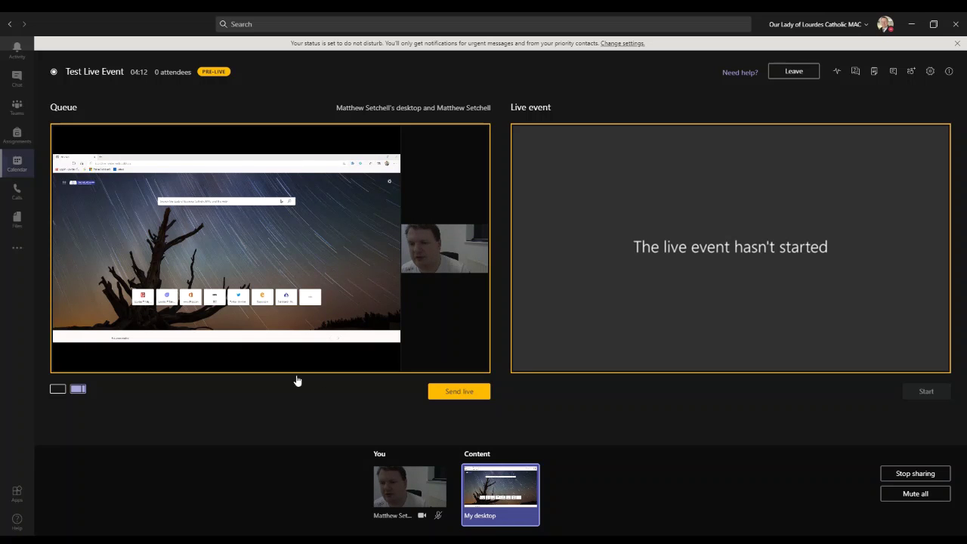
# Step: Send the queued content and webcam to the live feed, and replace them with the shared content alone in the single-source layout
pyautogui.click(469, 391)
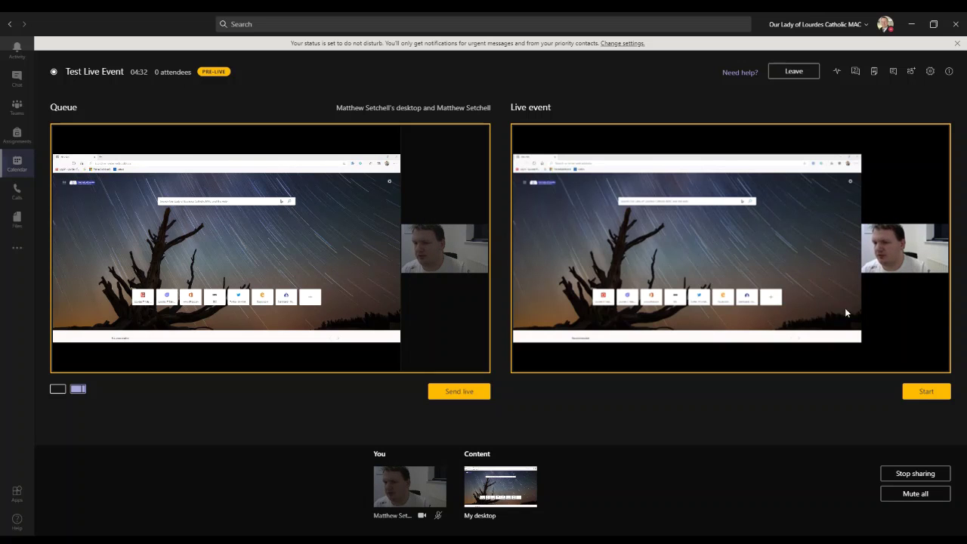
pyautogui.click(57, 390)
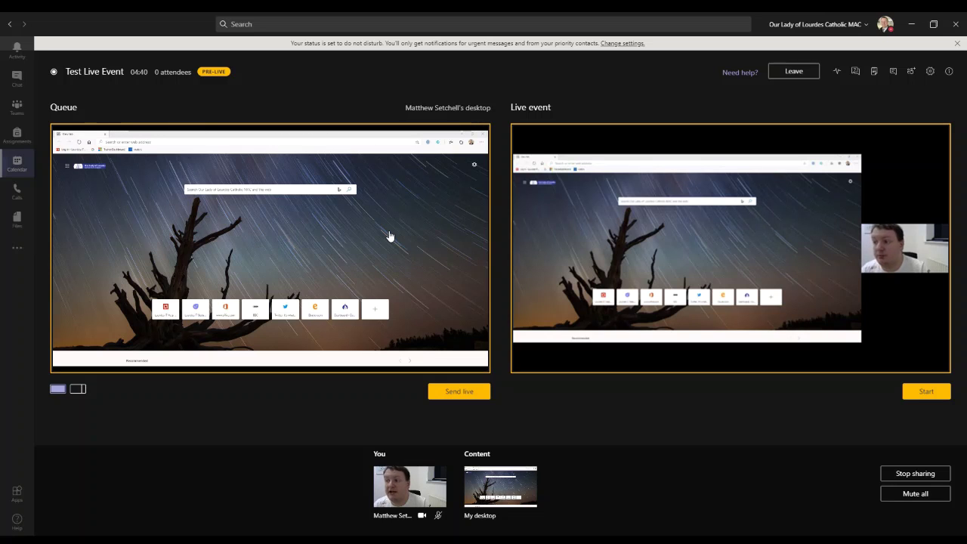
pyautogui.click(466, 394)
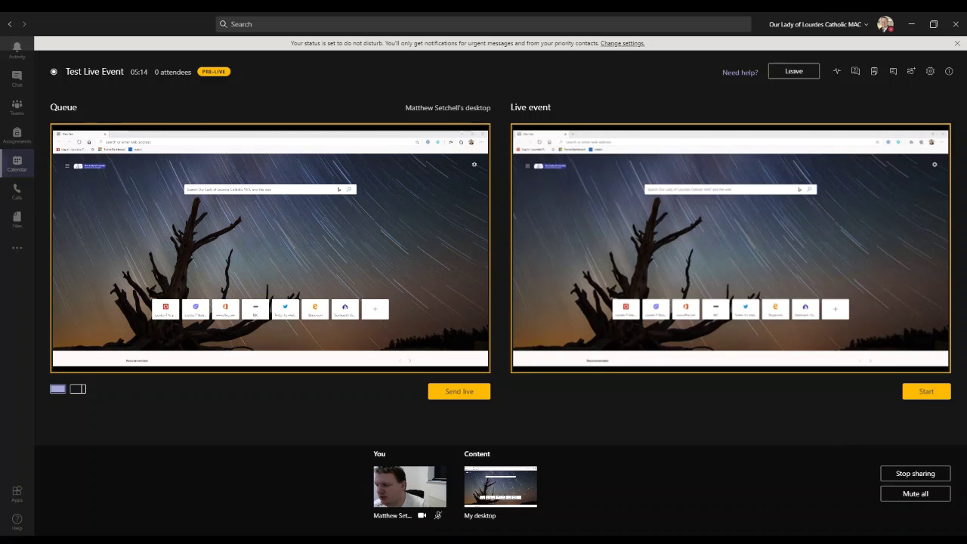
# Step: Stop sharing the content and leave the live event, returning to the calendar
pyautogui.click(929, 481)
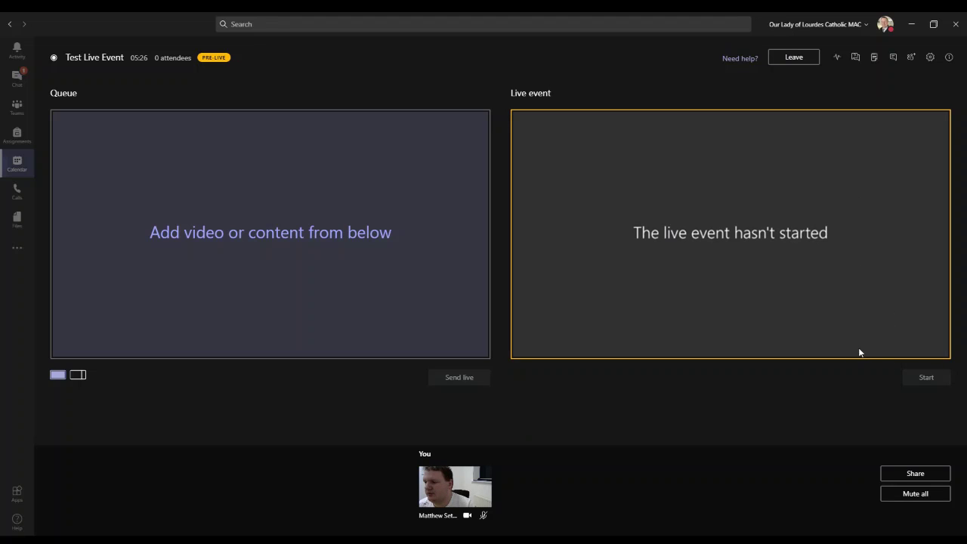
pyautogui.click(799, 60)
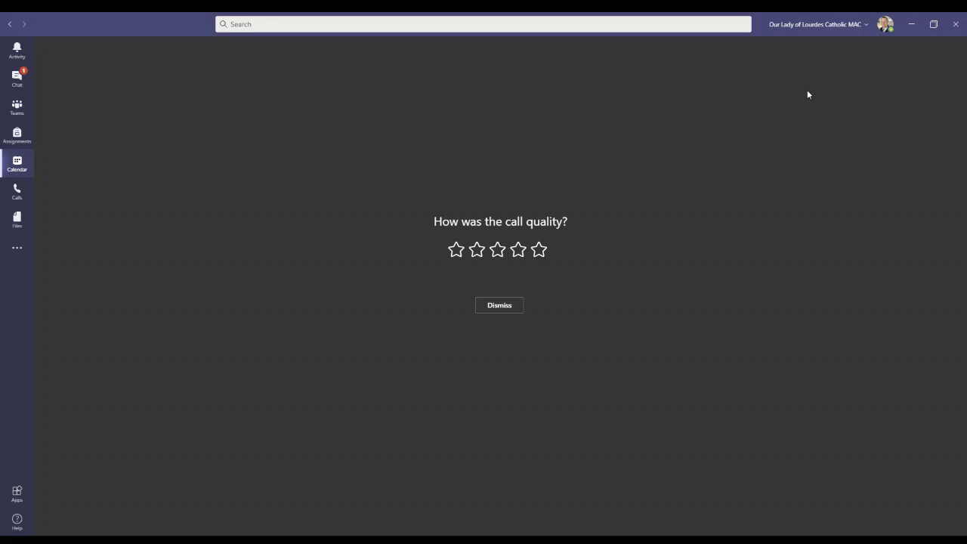
pyautogui.click(22, 162)
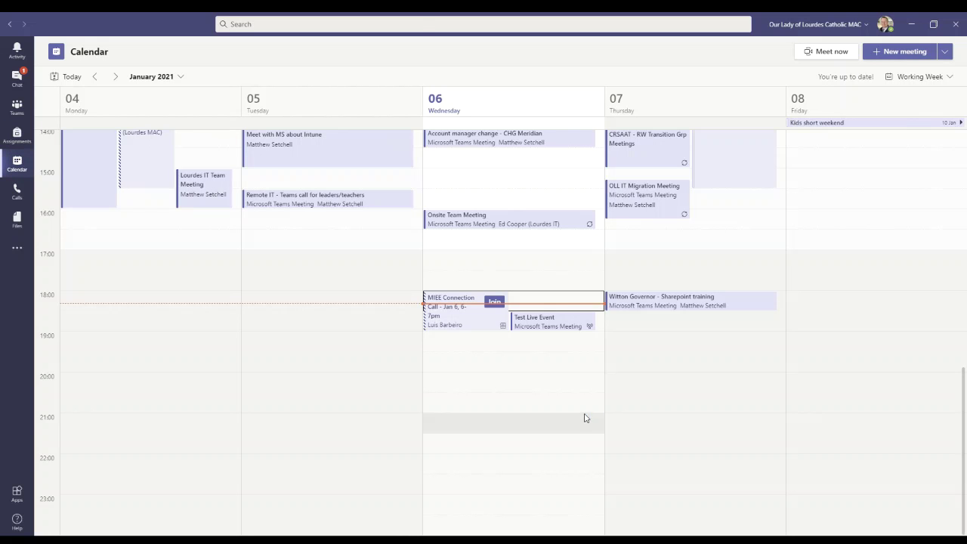
# Step: Open the details of Test Live Event on 6 January, examine its live event resources and invitation text, and close them
pyautogui.click(558, 332)
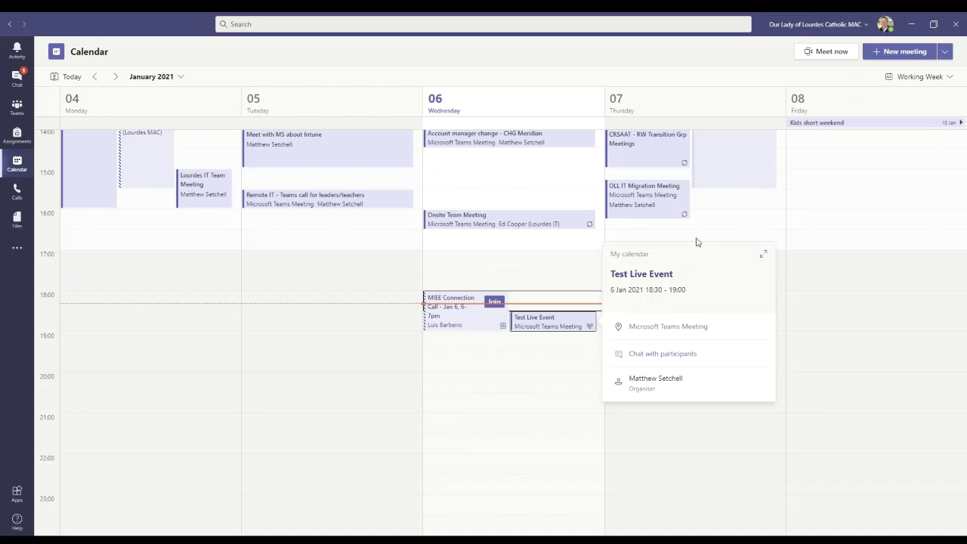
pyautogui.doubleClick(542, 325)
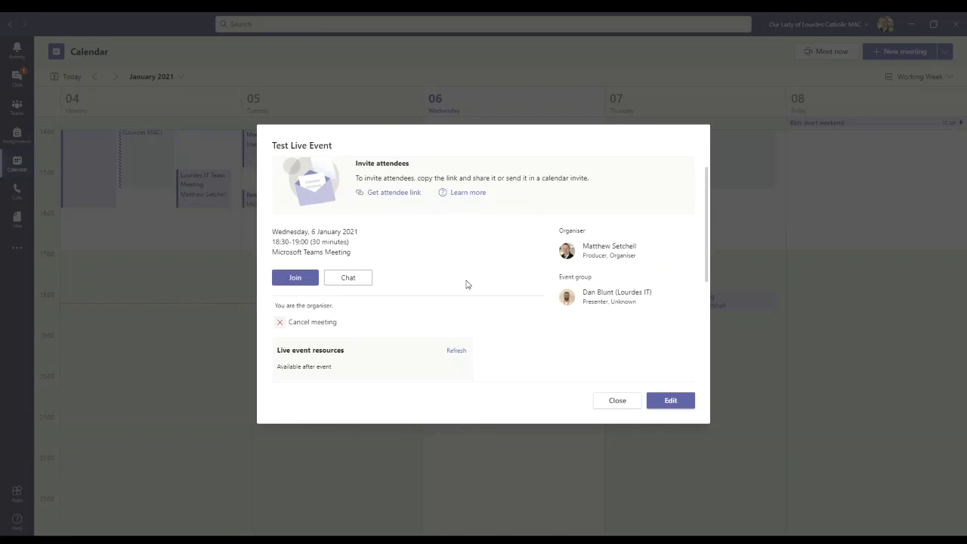
pyautogui.scroll(-3, 466, 285)
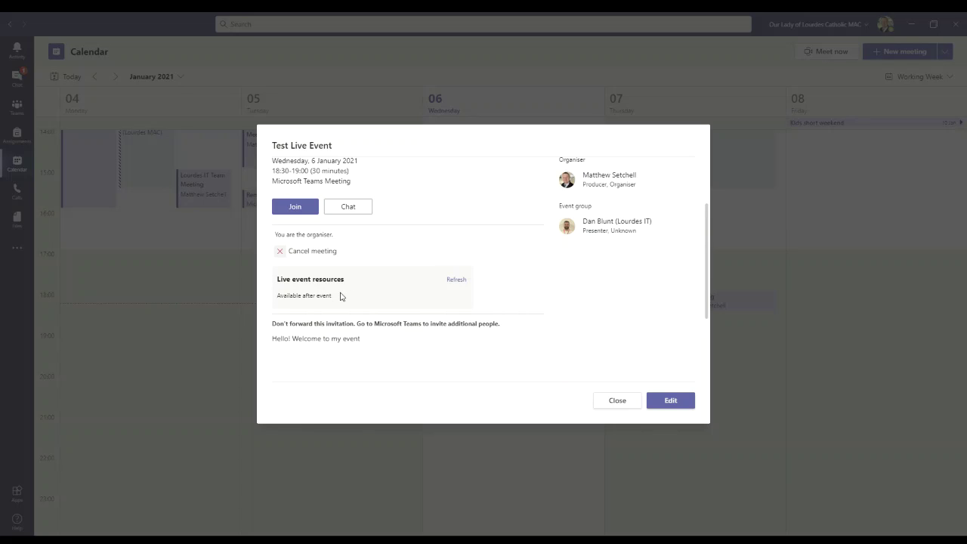
pyautogui.scroll(-1, 340, 296)
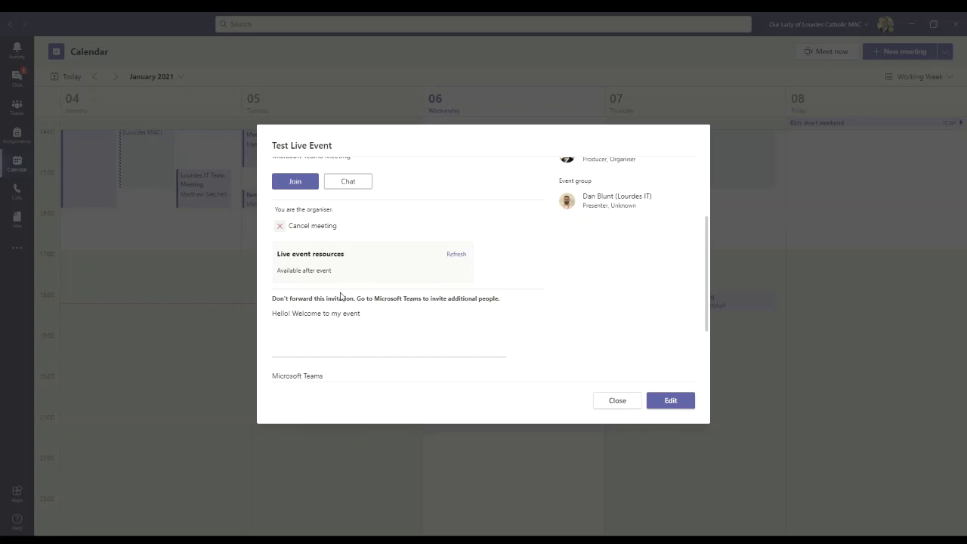
pyautogui.scroll(-1, 290, 270)
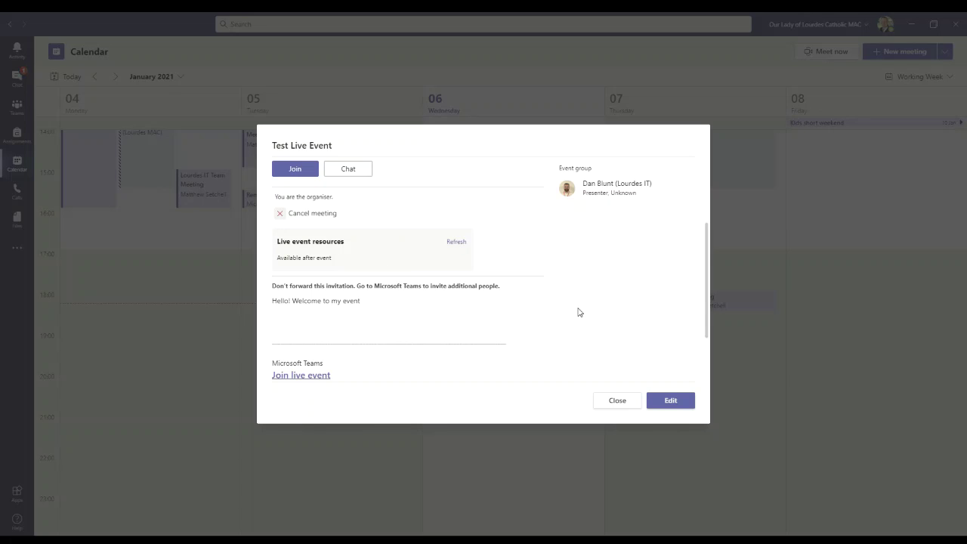
pyautogui.click(618, 401)
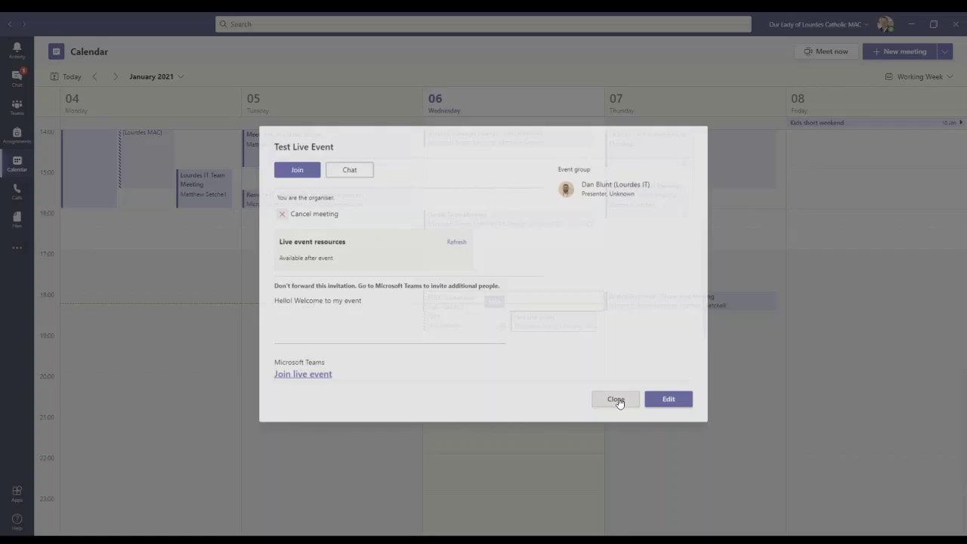